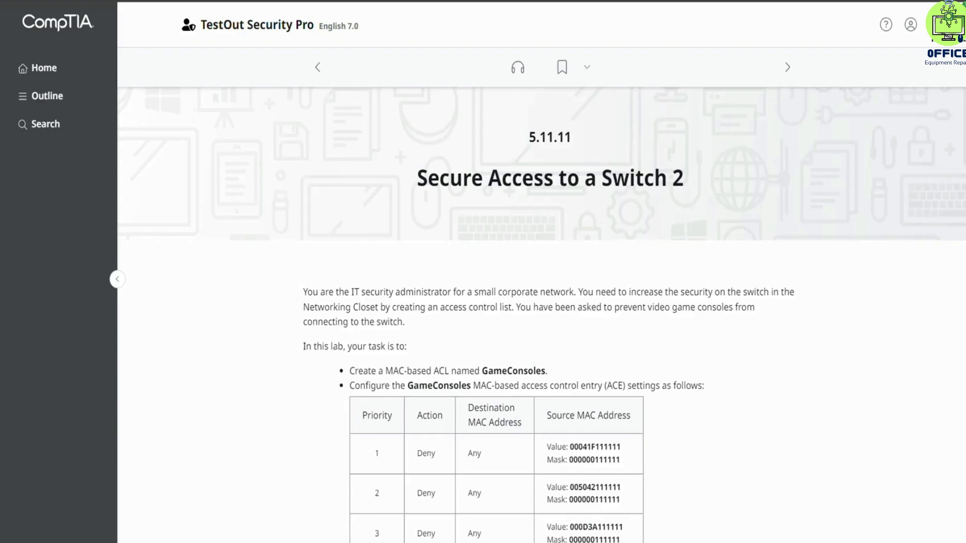
Start the Secure Access to a Switch 2 lab and open the switch's MAC-based ACL settings.
scroll(808, 149, "down", 6)
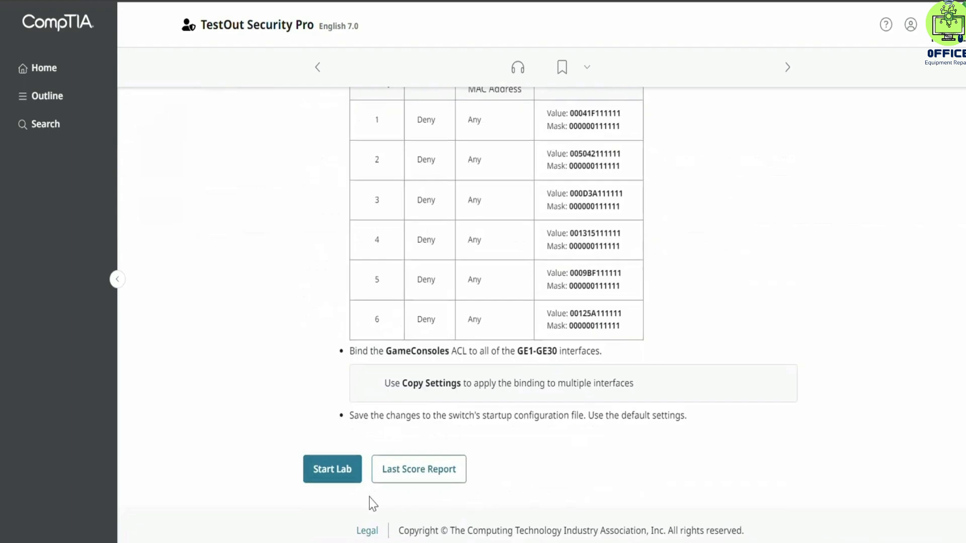
left_click(349, 483)
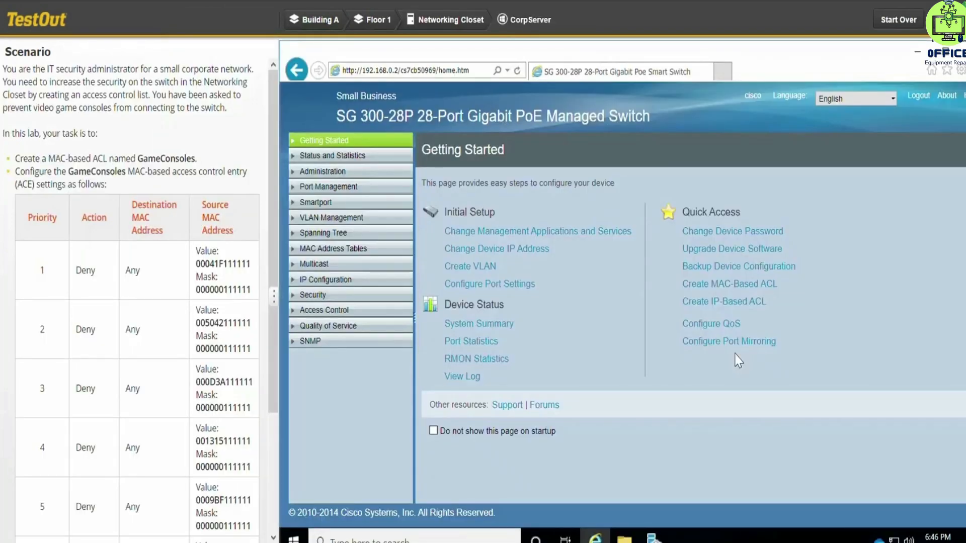
left_click(733, 286)
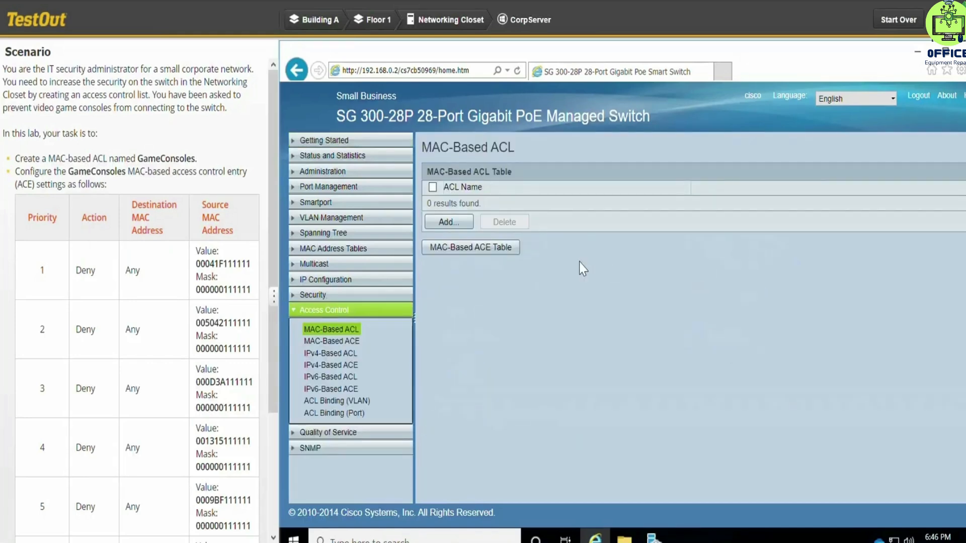
Add a MAC-based ACL named GameConsoles.
left_click(461, 225)
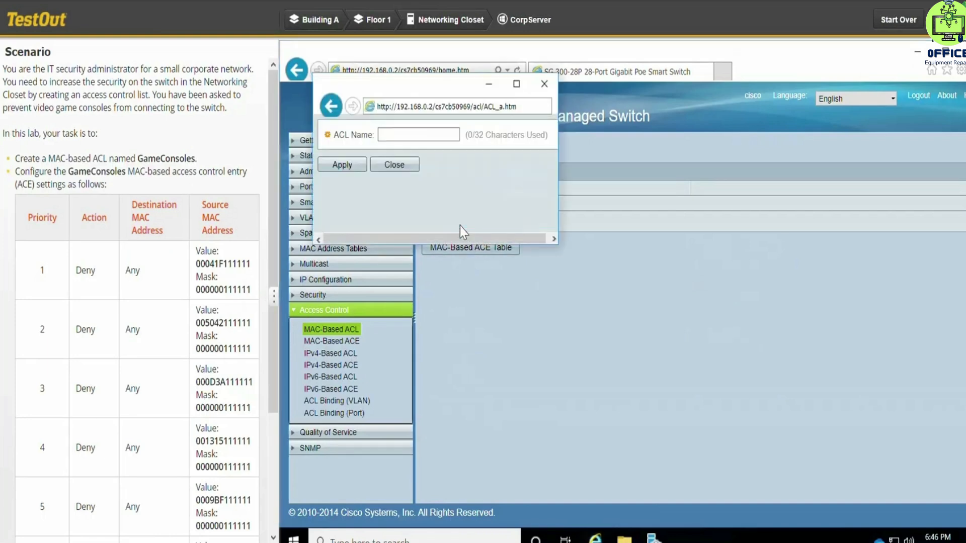
left_click(394, 135)
left_click_drag(127, 175, 71, 173)
key("ctrl+c")
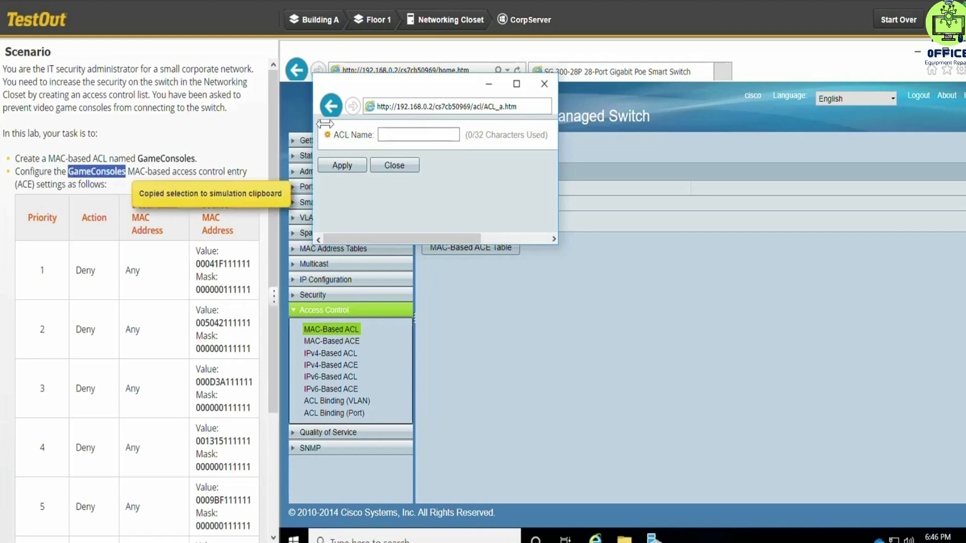
left_click(410, 139)
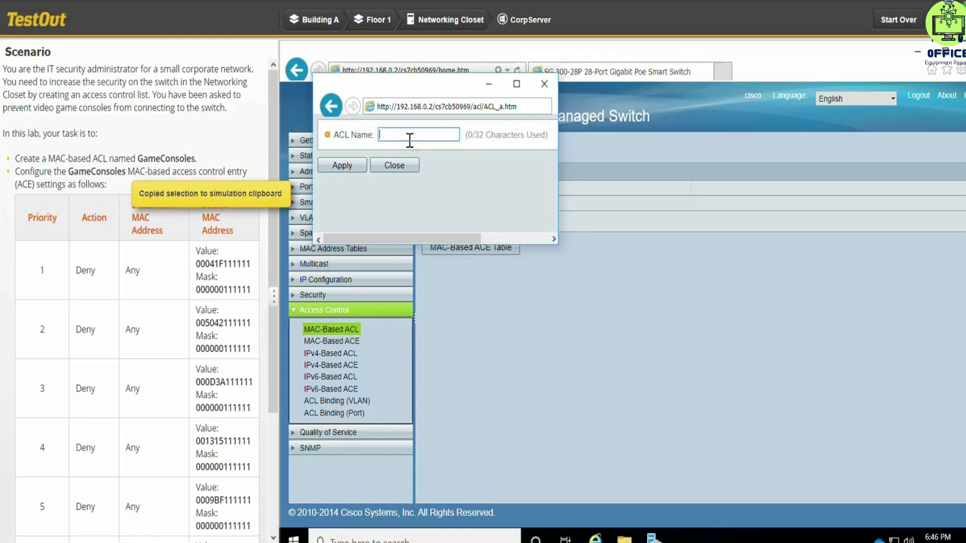
key("ctrl+v")
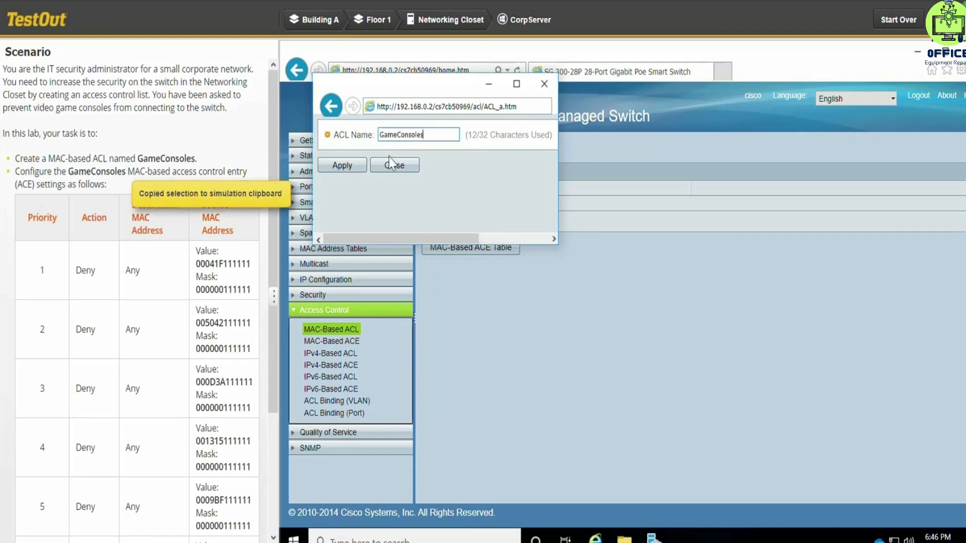
left_click(349, 167)
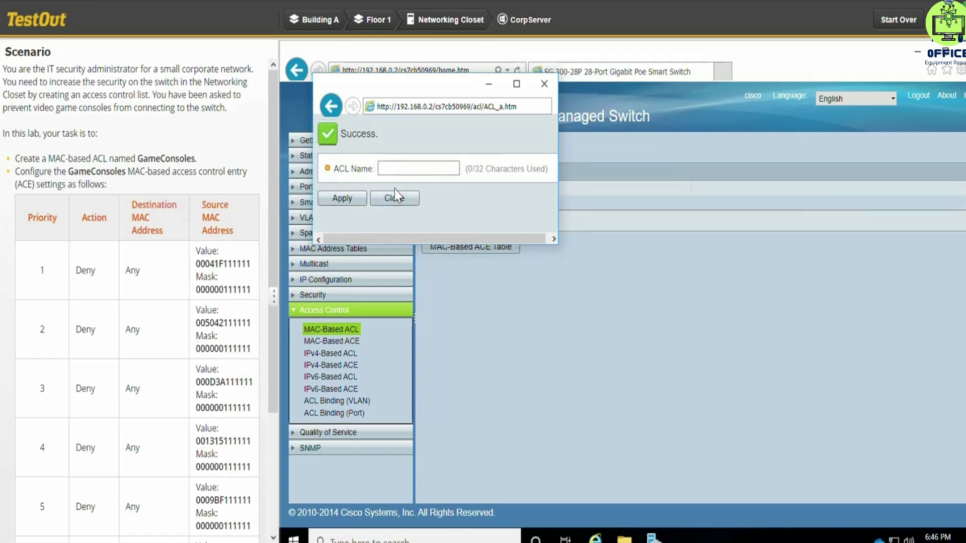
left_click(394, 198)
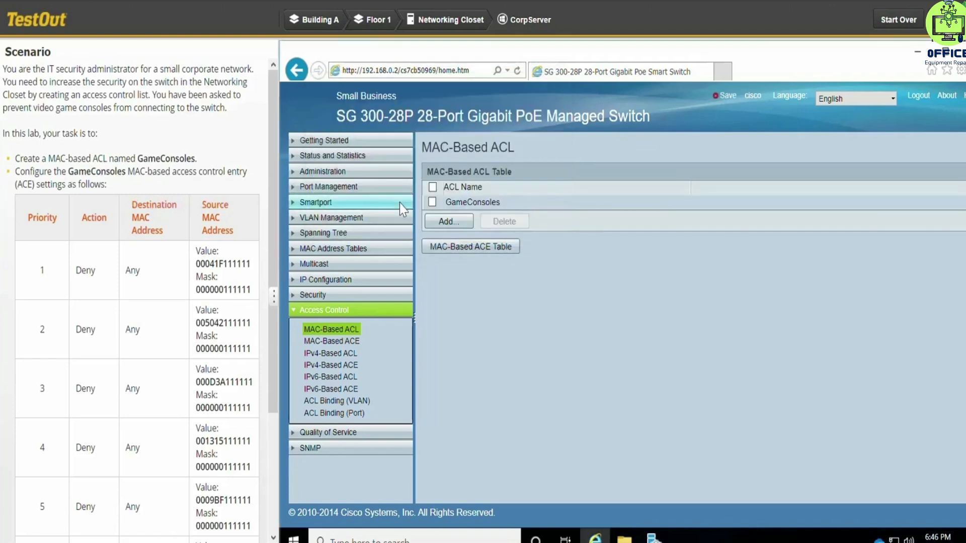
Start a new MAC-based ACE for GameConsoles with priority 1, action Deny and a user-defined source MAC address.
left_click(344, 343)
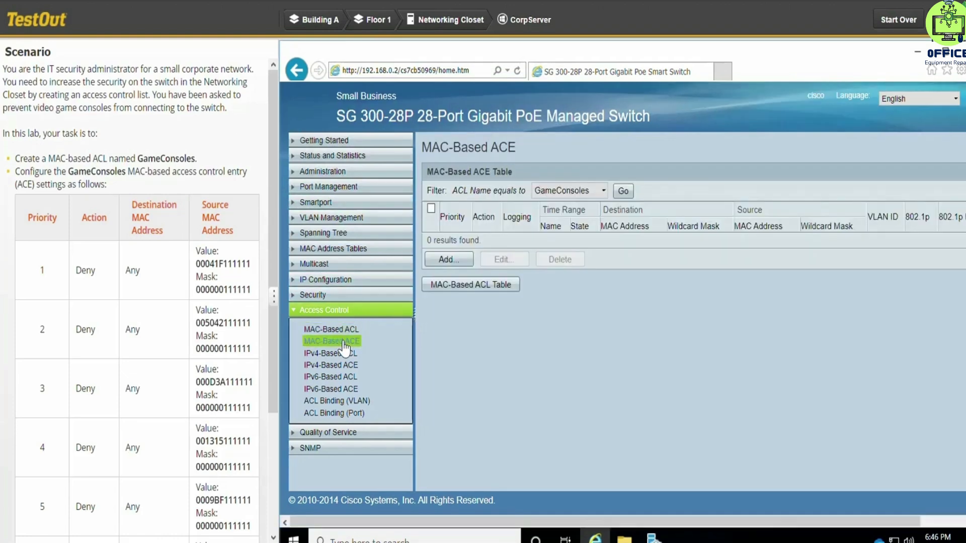
left_click(451, 260)
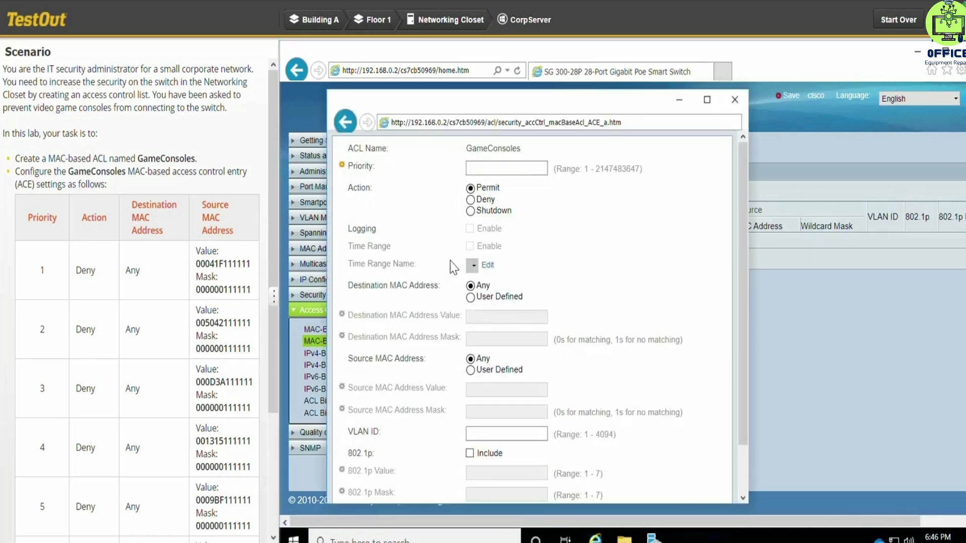
left_click(490, 170)
type("1")
left_click(471, 201)
left_click(470, 371)
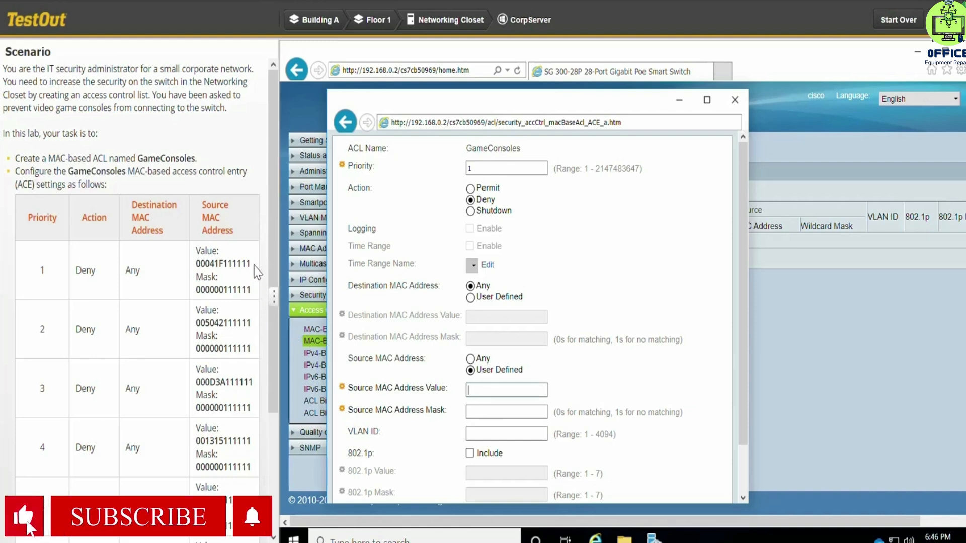
Set the priority 1 entry's source MAC address value to 00041F111111, as given in the scenario.
left_click_drag(254, 267, 195, 264)
key("ctrl+c")
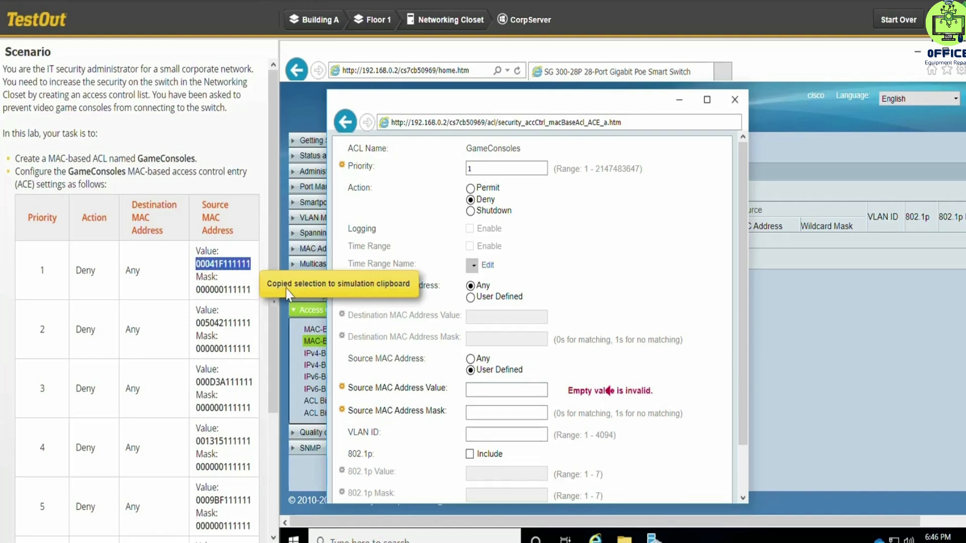
left_click(513, 387)
key("ctrl+v")
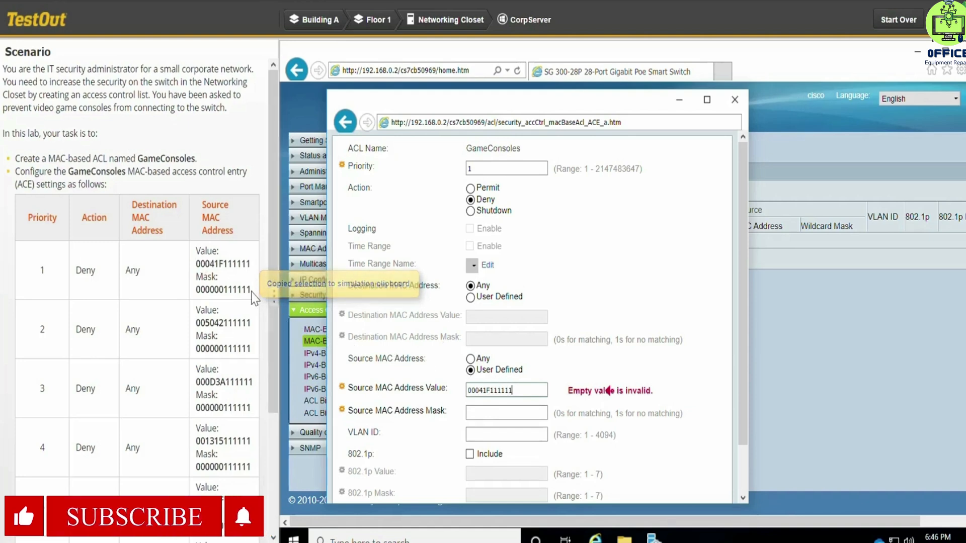
left_click_drag(238, 290, 207, 292)
key("ctrl+c")
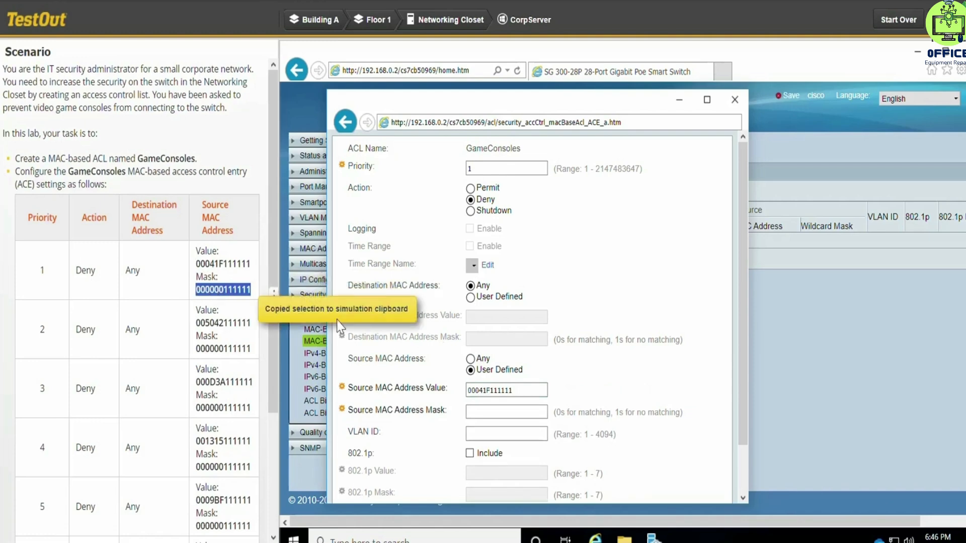
left_click(492, 408)
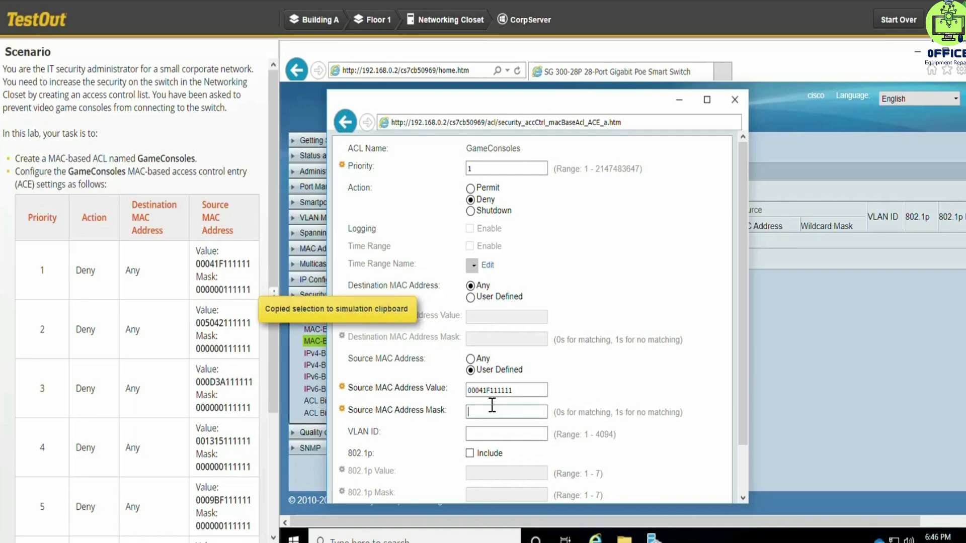
key("ctrl+v")
scroll(607, 391, "down", 2)
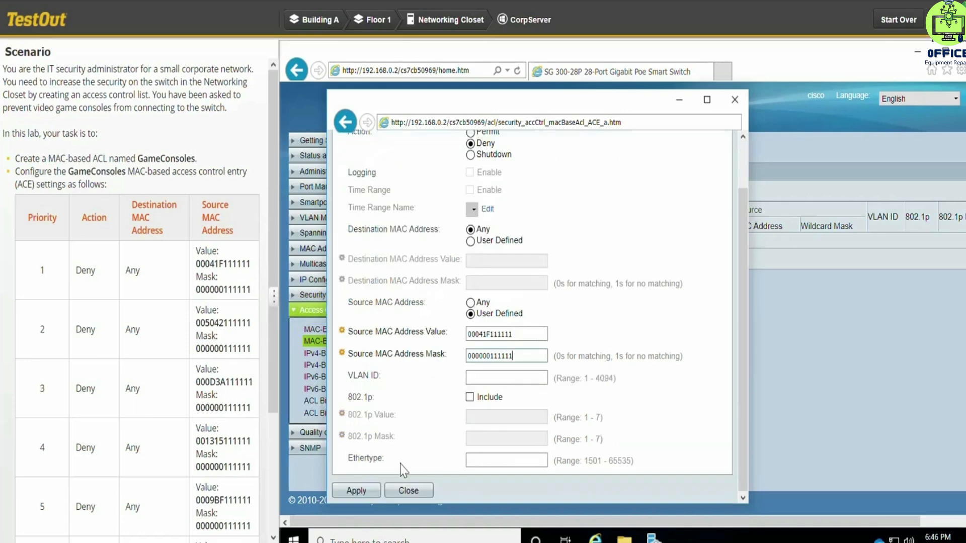
left_click(355, 490)
scroll(429, 470, "down", 1)
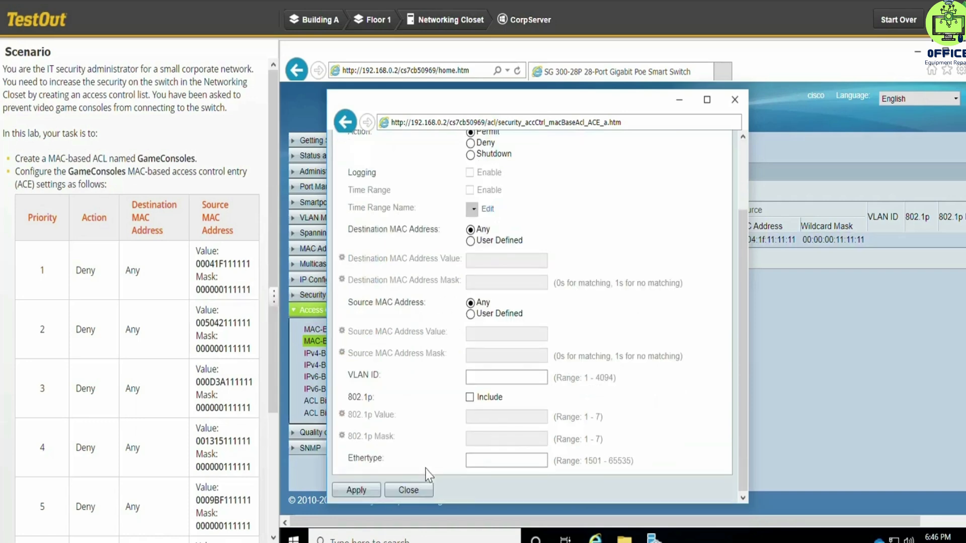
left_click(409, 491)
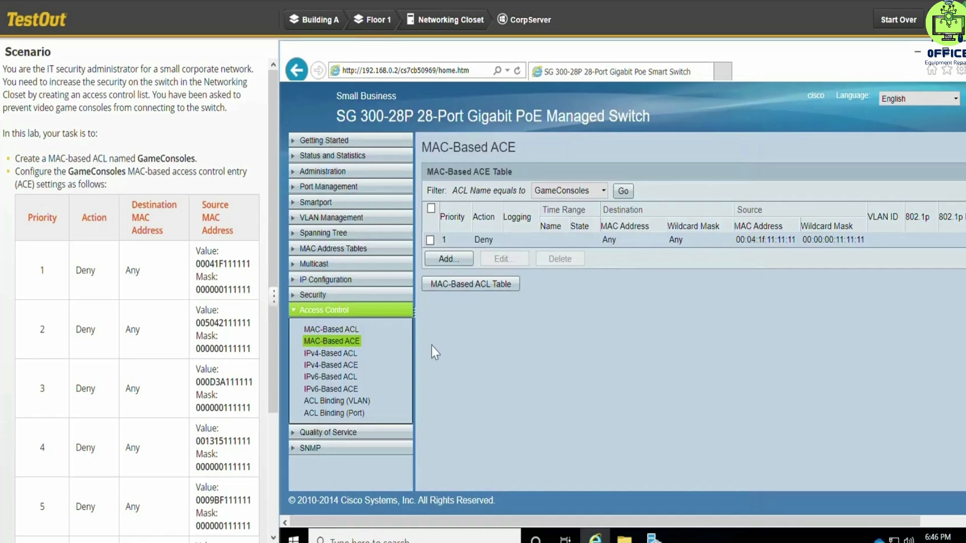
Start another GameConsoles ACE with priority 2, action Deny and a user-defined source MAC address.
left_click(461, 260)
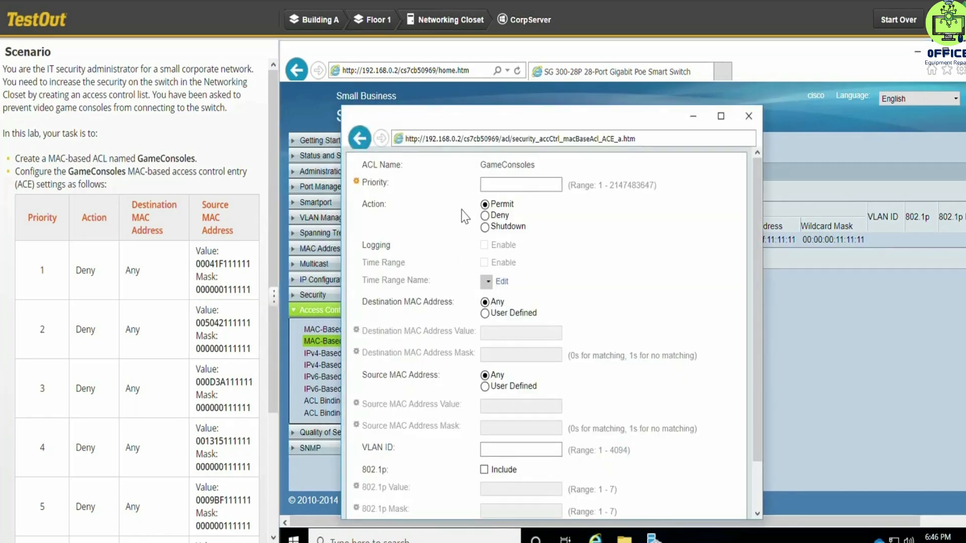
left_click(504, 186)
type("2")
left_click(485, 216)
left_click(485, 387)
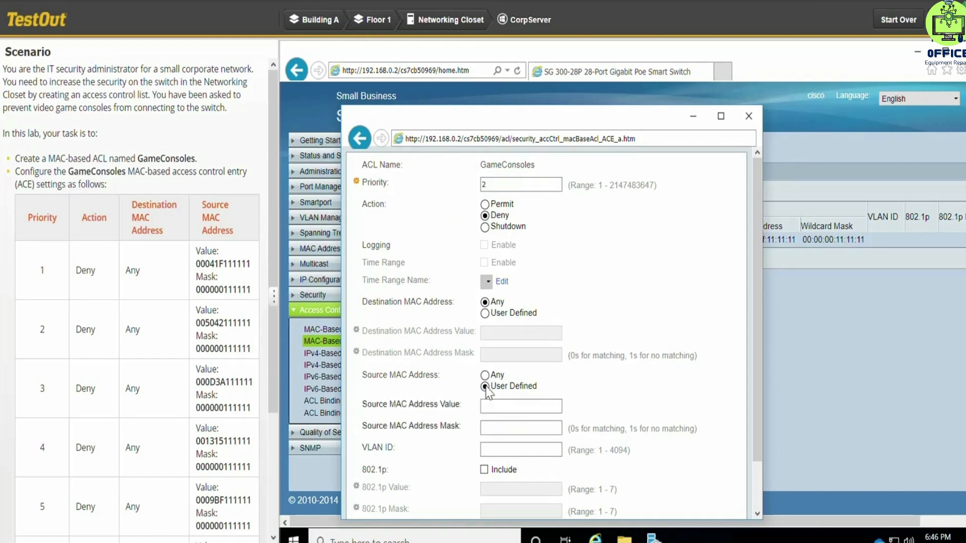
left_click(493, 406)
left_click(253, 322)
left_click_drag(253, 322, 195, 324)
key("ctrl+c")
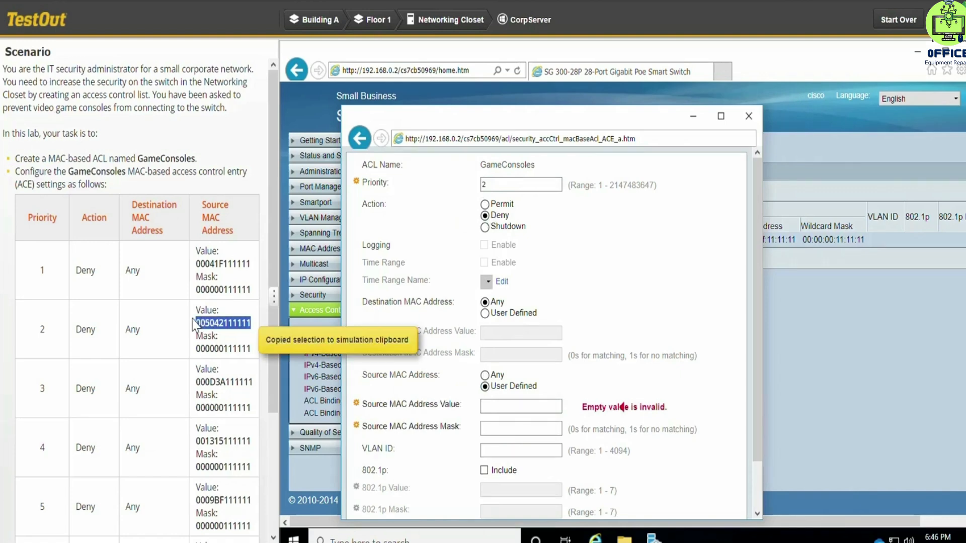
left_click(519, 405)
key("ctrl+v")
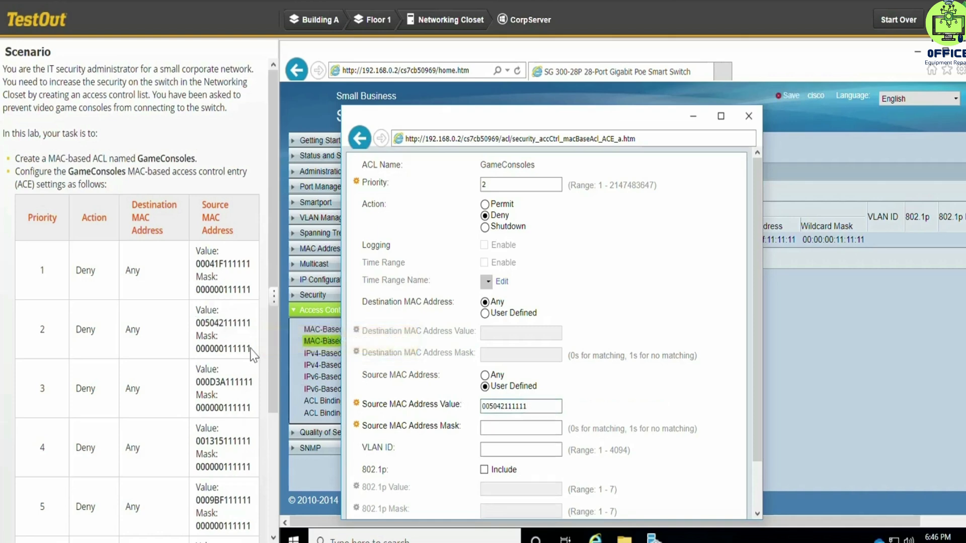
left_click_drag(251, 349, 196, 352)
key("ctrl+c")
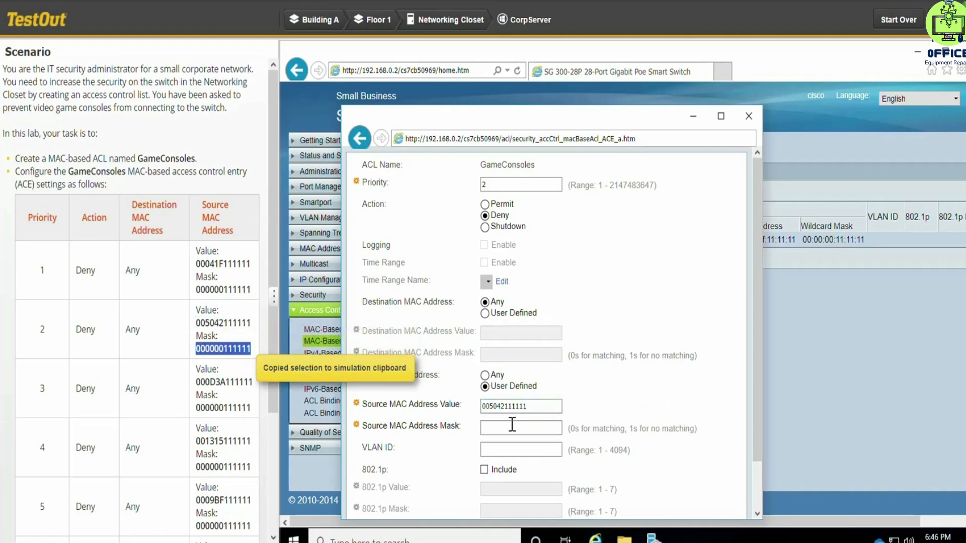
left_click(533, 429)
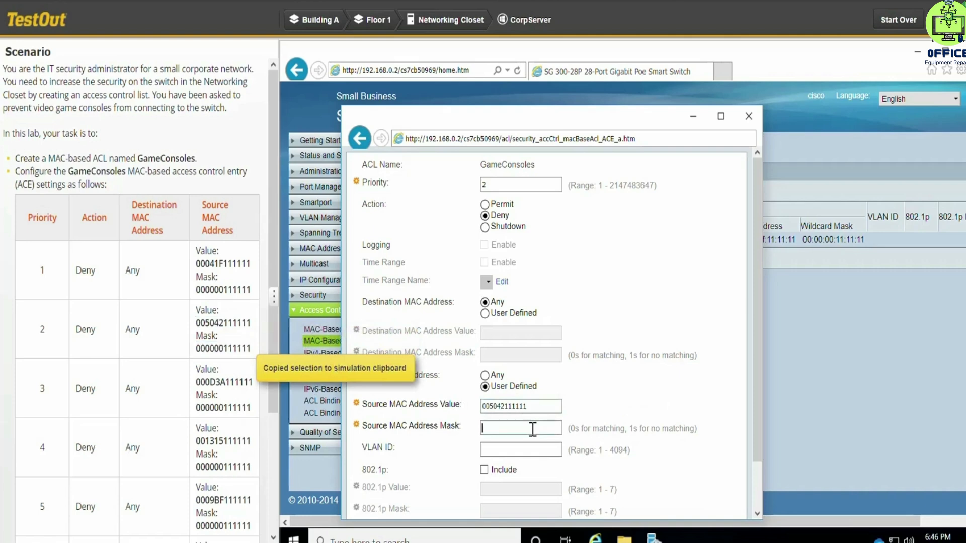
key("ctrl+v")
scroll(612, 388, "down", 2)
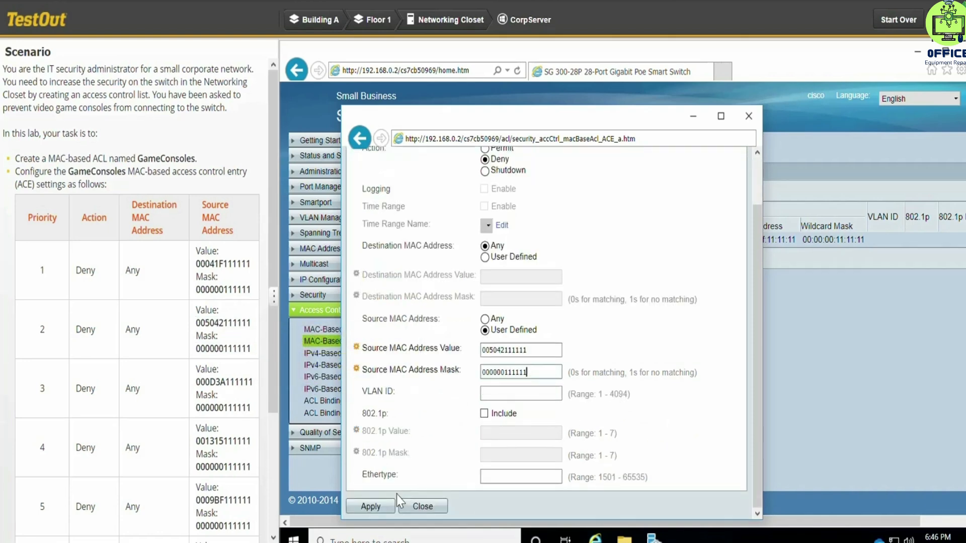
left_click(371, 505)
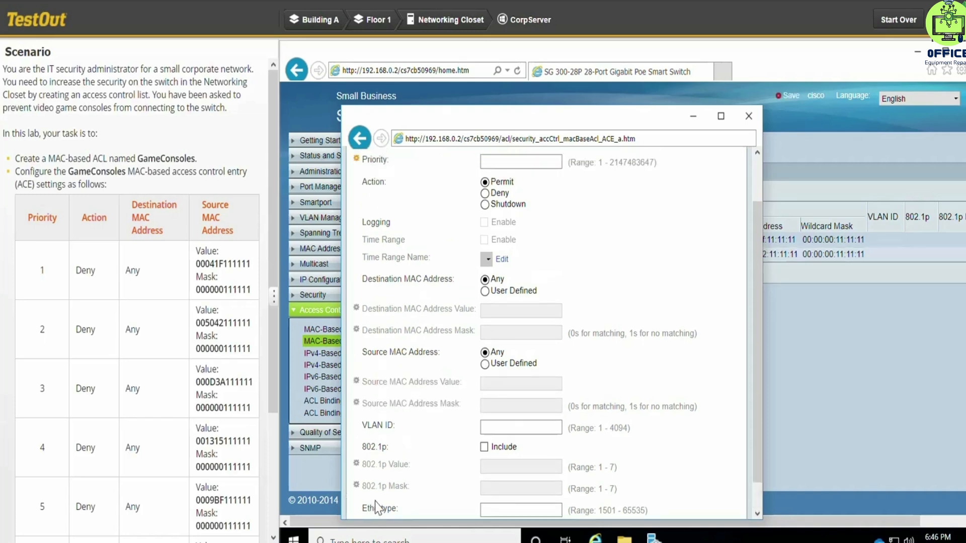
scroll(375, 502, "down", 1)
left_click(421, 507)
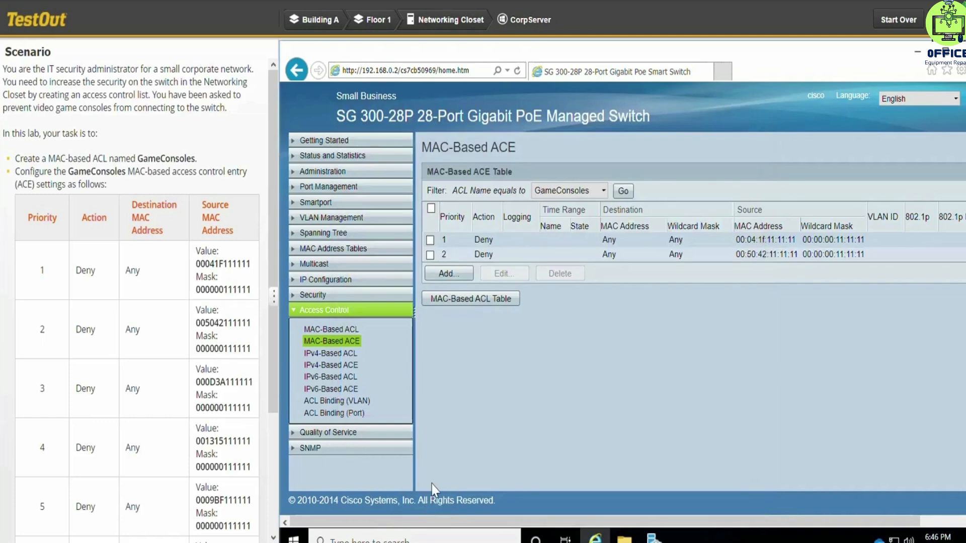
Start another GameConsoles ACE with priority 3, action Deny and a user-defined source MAC address.
left_click(459, 274)
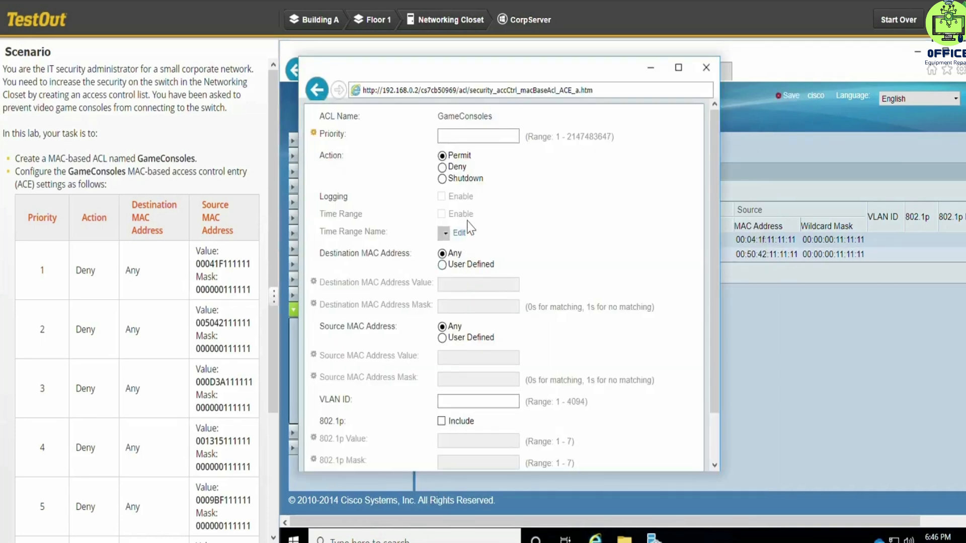
left_click(470, 136)
type("3")
left_click(441, 338)
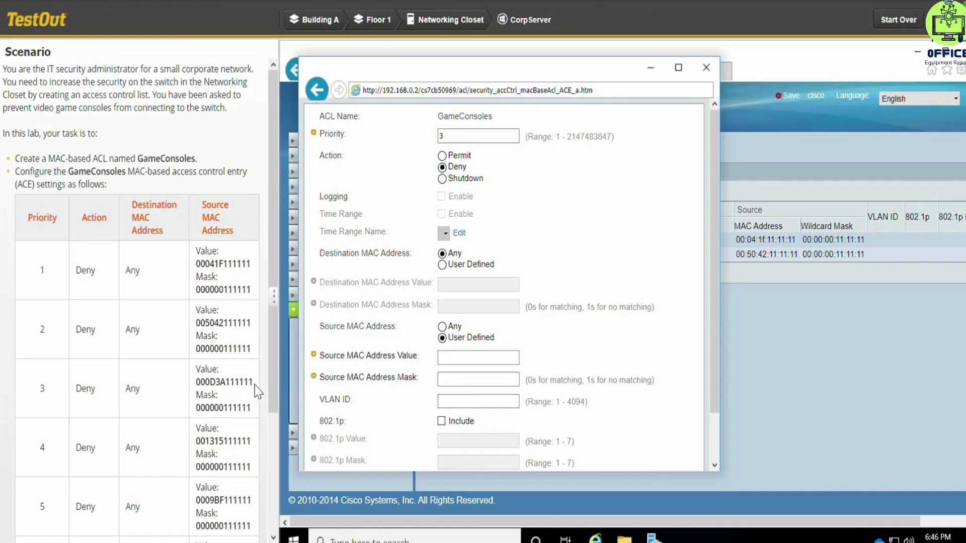
Set the priority 3 entry's source MAC address value to 000D3A111111, as given in the scenario.
left_click_drag(257, 391, 199, 382)
key("ctrl+c")
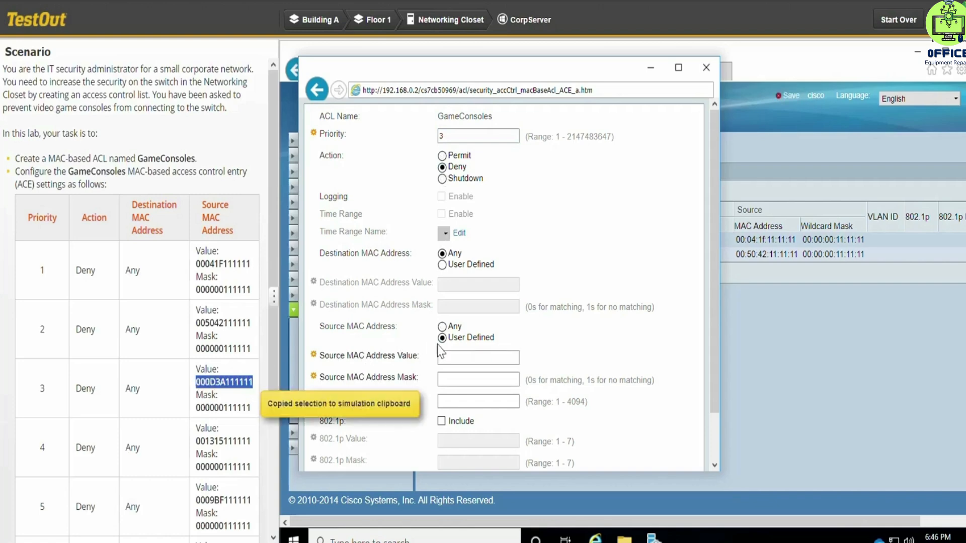
left_click(462, 357)
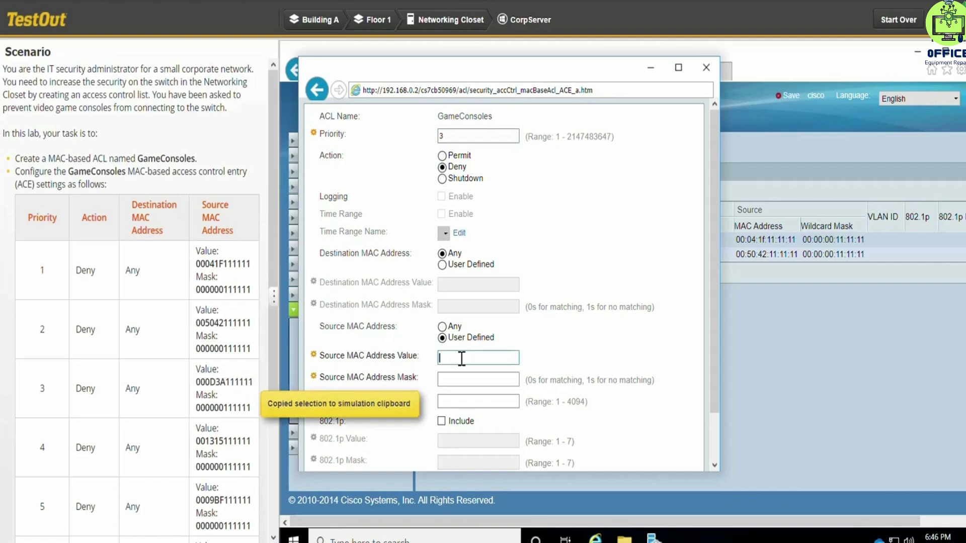
key("ctrl+v")
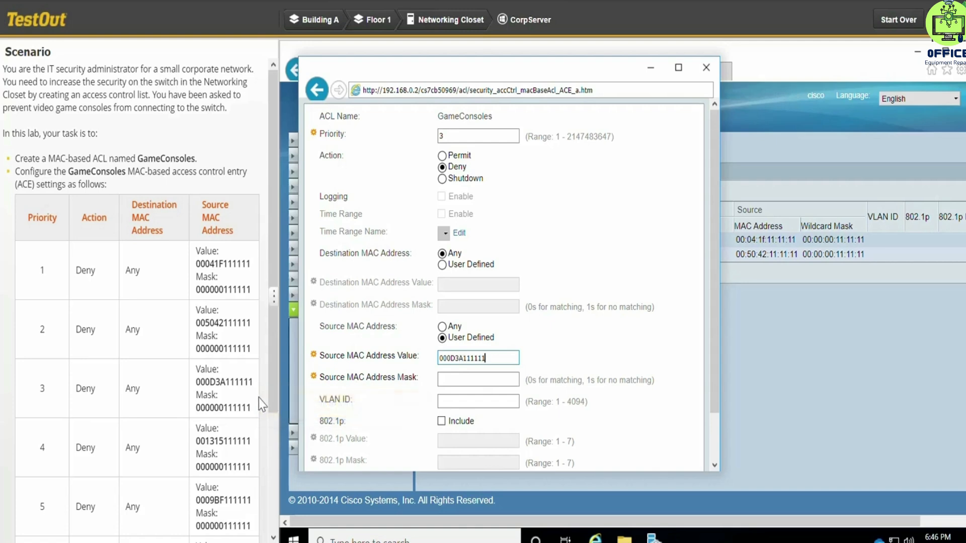
left_click_drag(253, 409, 200, 413)
key("ctrl+c")
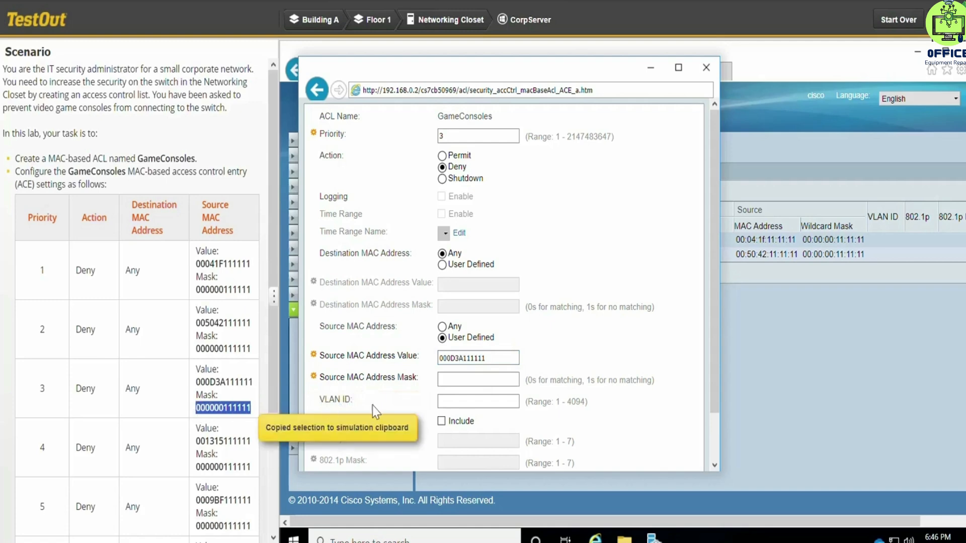
left_click(471, 381)
key("ctrl+v")
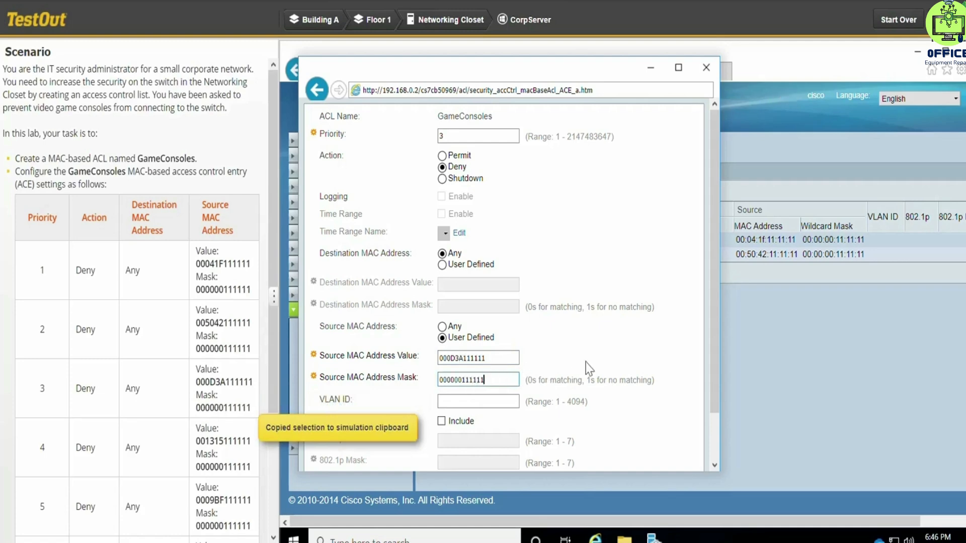
scroll(586, 362, "down", 1)
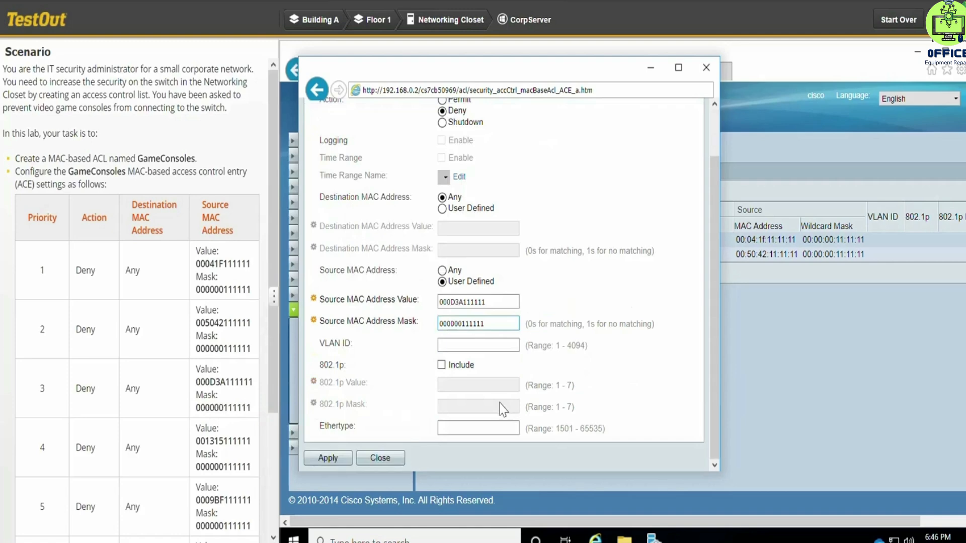
left_click(325, 460)
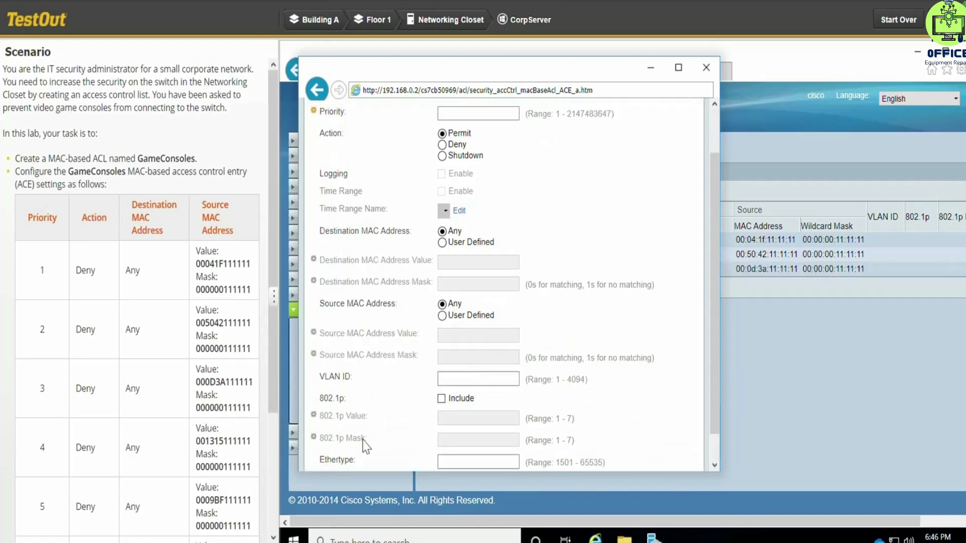
scroll(366, 445, "down", 1)
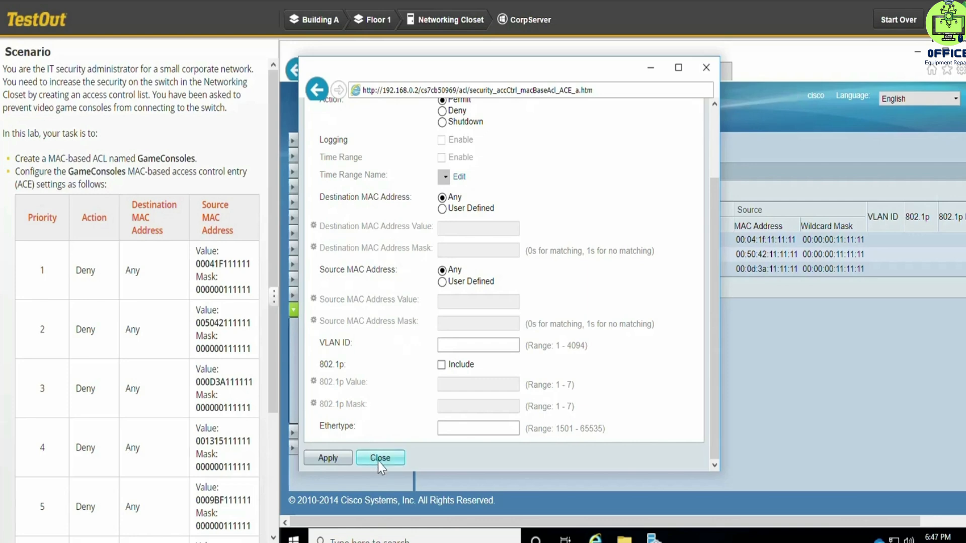
left_click(379, 459)
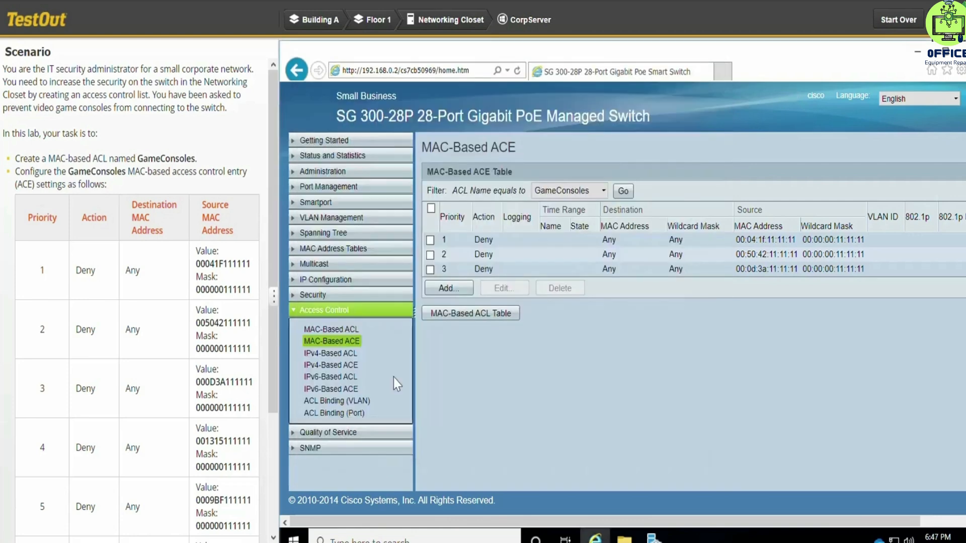
left_click(446, 286)
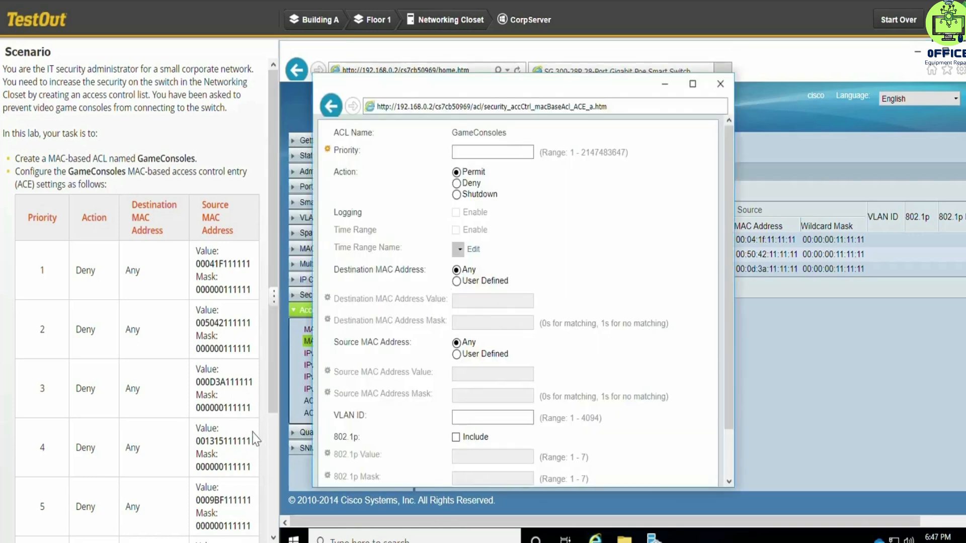
left_click_drag(252, 441, 198, 449)
key("ctrl+c")
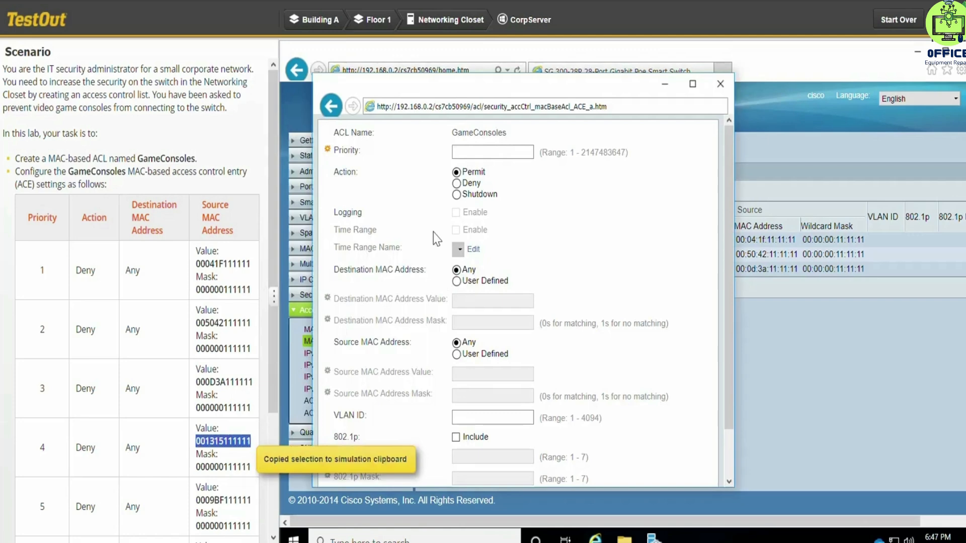
left_click(486, 156)
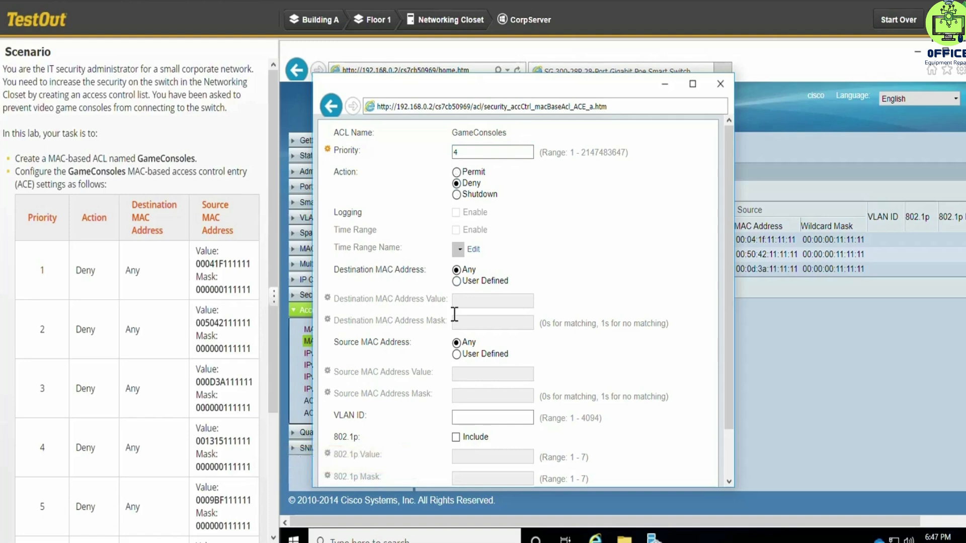
left_click(456, 354)
left_click(464, 372)
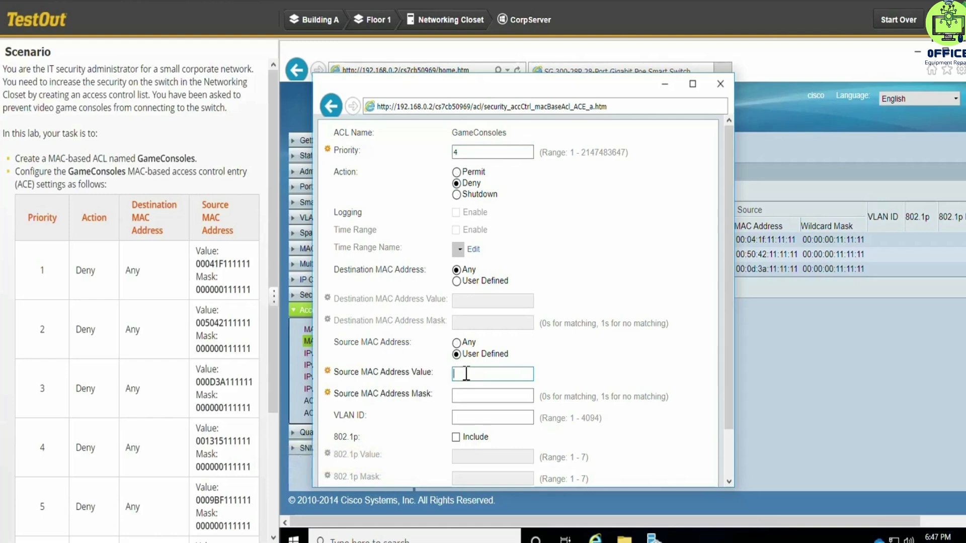
key("ctrl+v")
left_click_drag(251, 468, 196, 470)
key("ctrl+c")
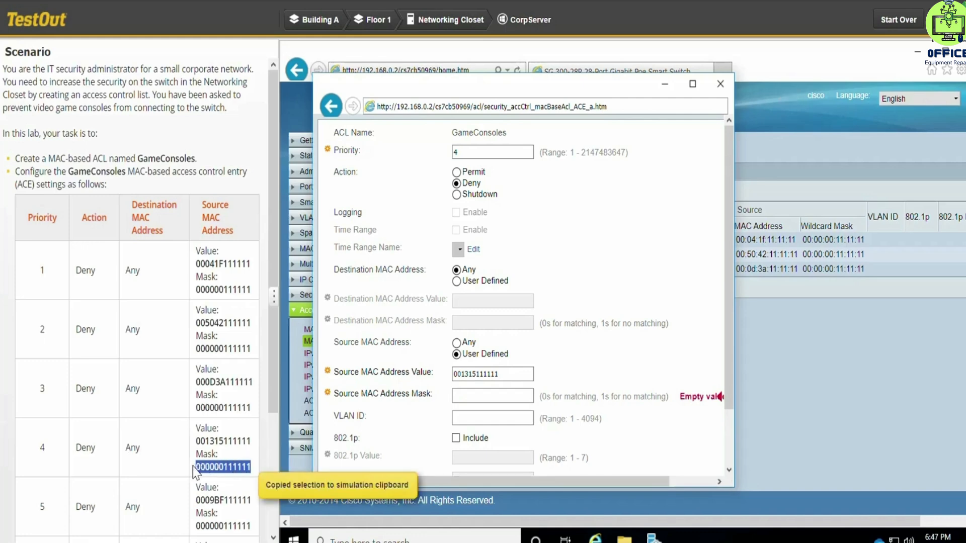
left_click(466, 396)
key("ctrl+v")
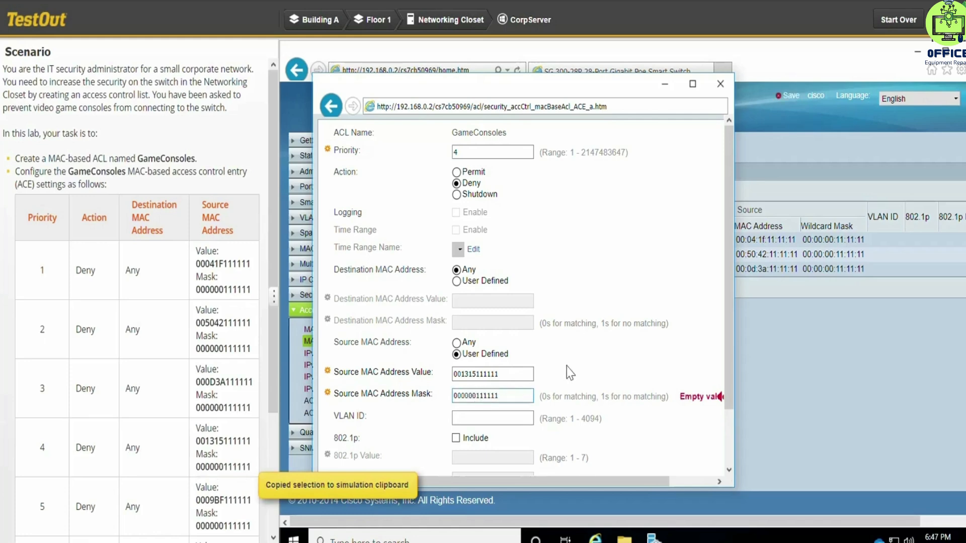
scroll(564, 378, "down", 3)
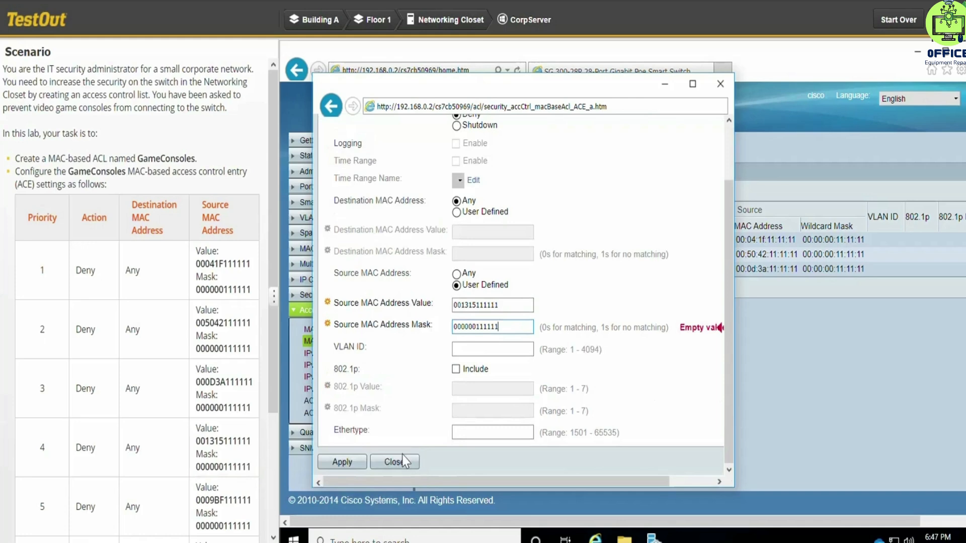
left_click(345, 463)
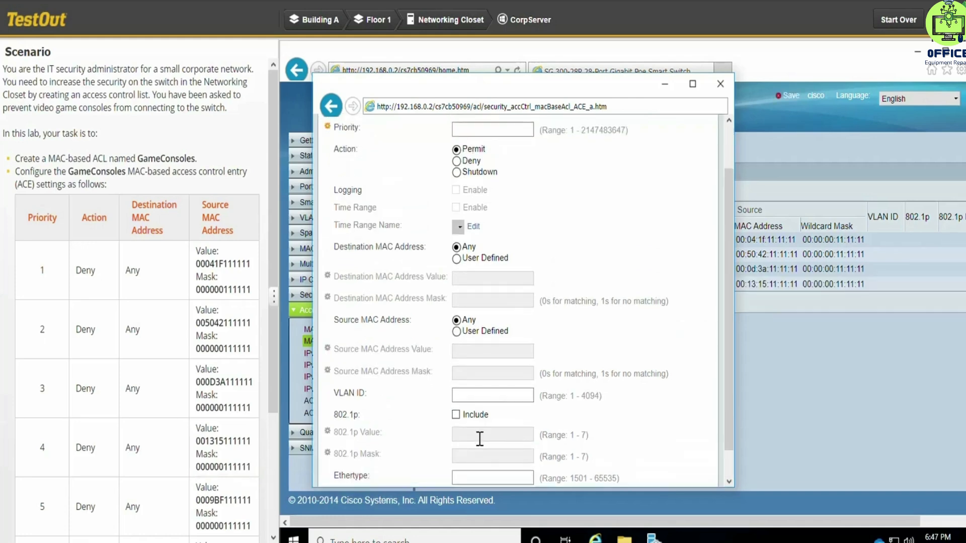
scroll(423, 460, "down", 1)
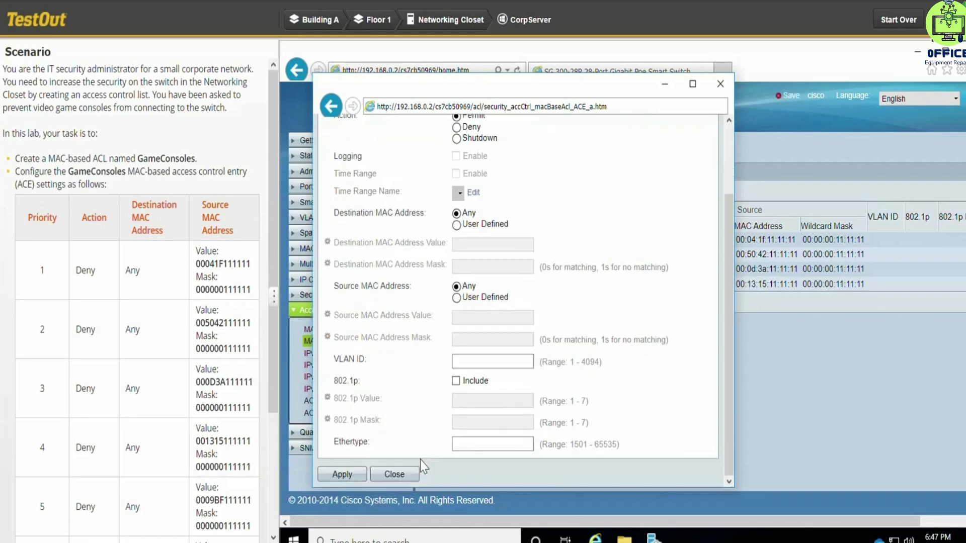
left_click(413, 475)
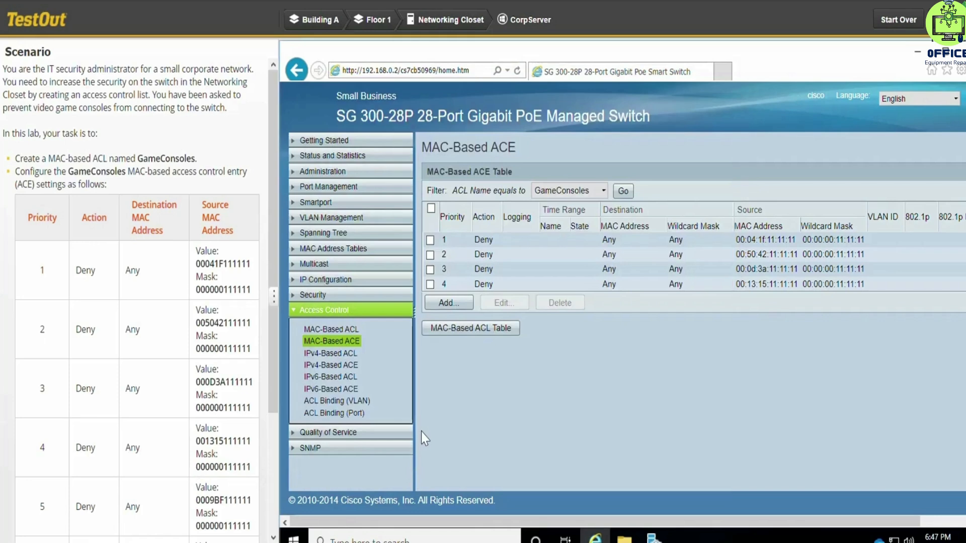
Start another GameConsoles ACE with priority 5, action Deny and a user-defined source MAC address.
left_click(457, 303)
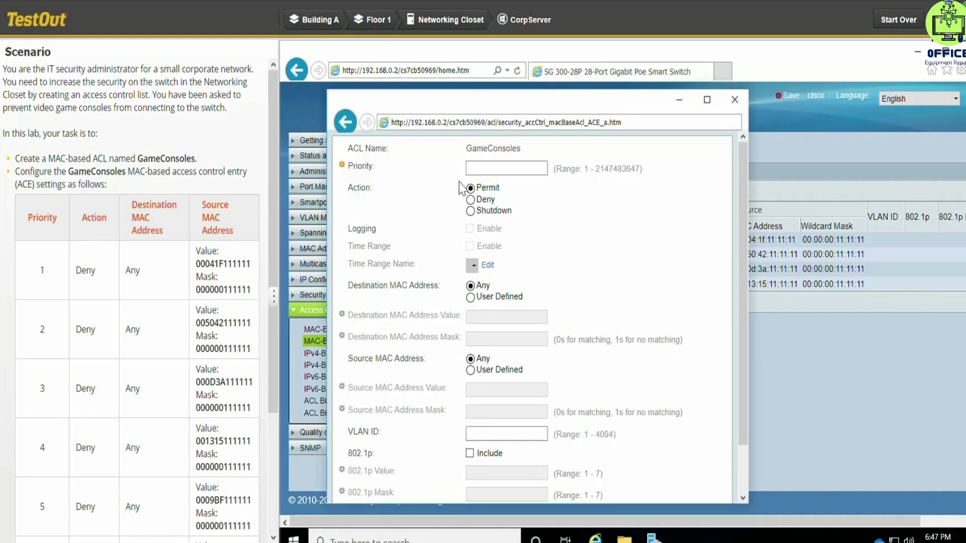
left_click(484, 168)
left_click(471, 201)
left_click(471, 370)
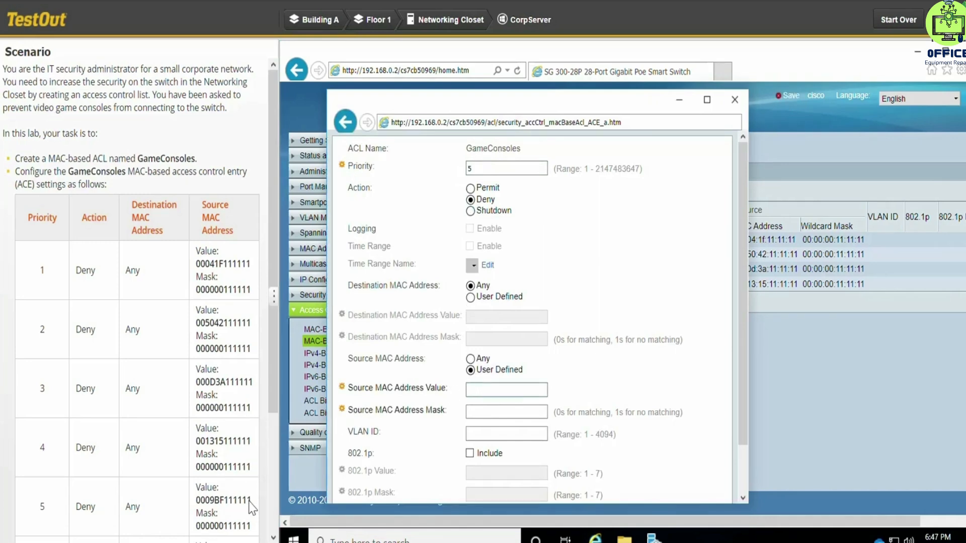
Set the priority 5 entry's source MAC address value to 0009BF111111, as given in the scenario.
left_click_drag(254, 503, 195, 505)
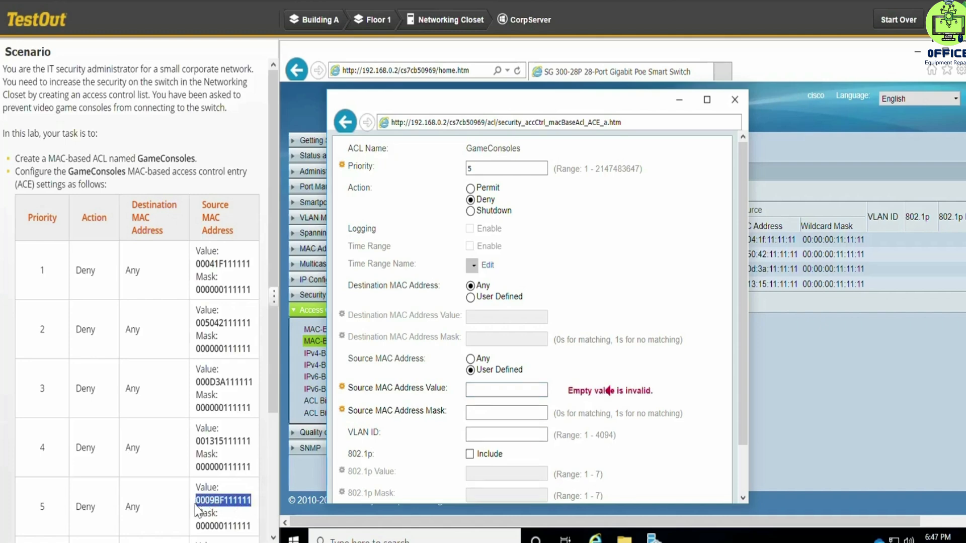
key("ctrl+c")
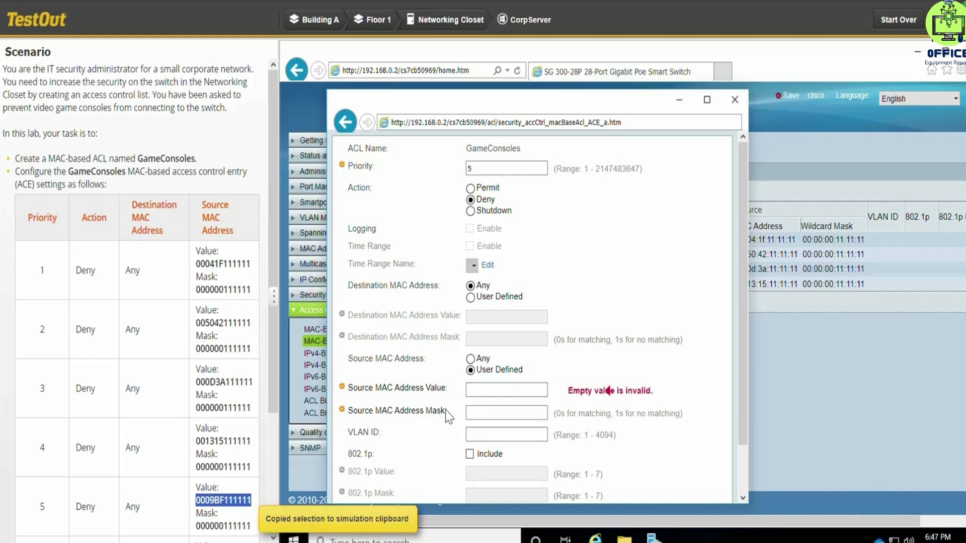
left_click(500, 392)
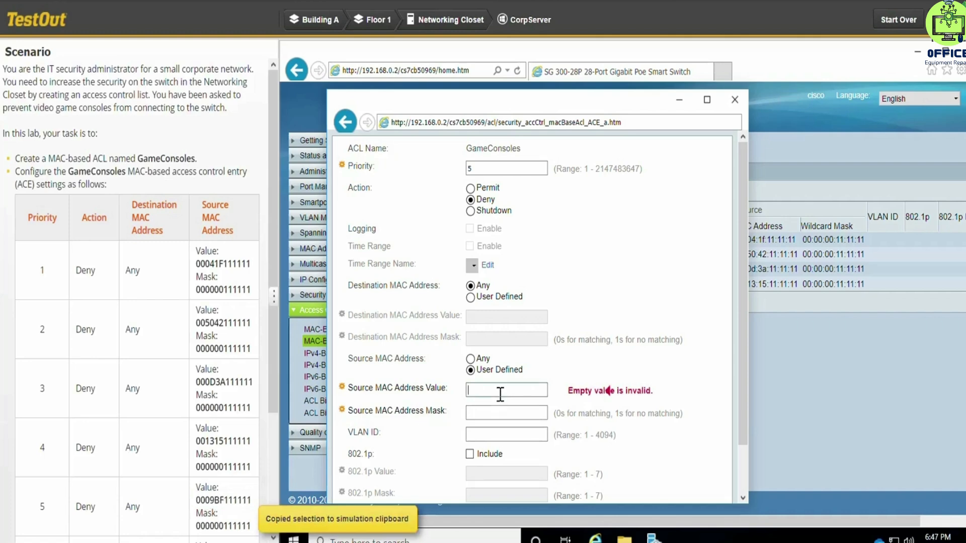
key("ctrl+v")
left_click(498, 411)
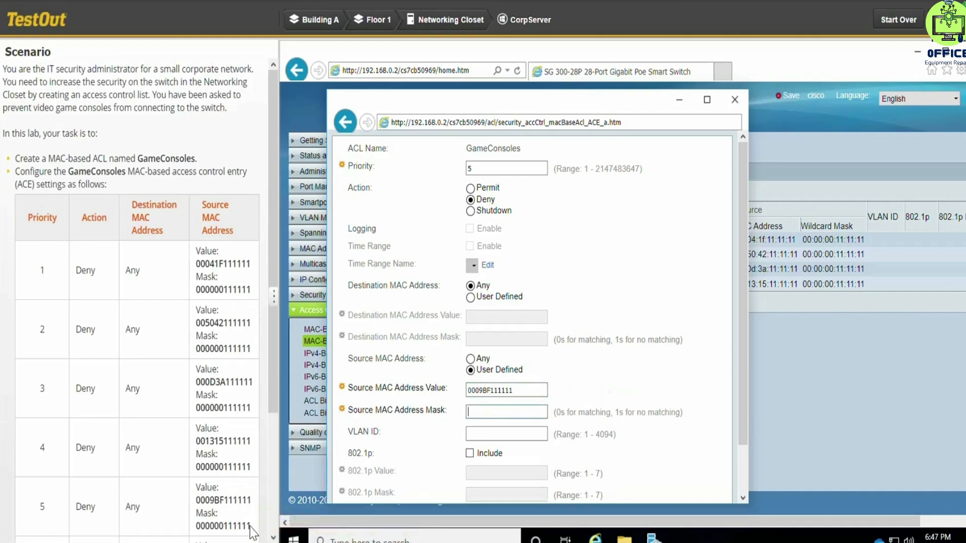
left_click_drag(251, 532, 200, 535)
key("ctrl+c")
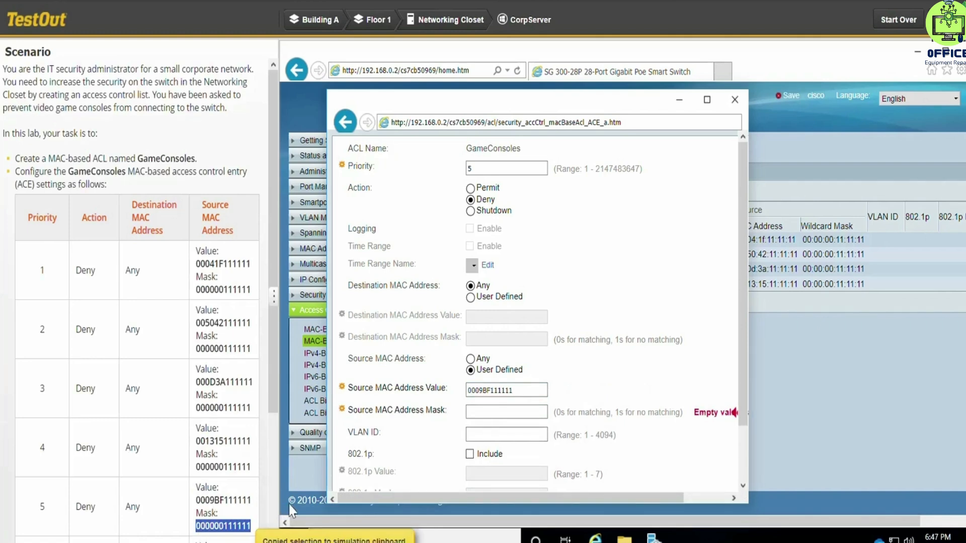
left_click(504, 413)
key("ctrl+v")
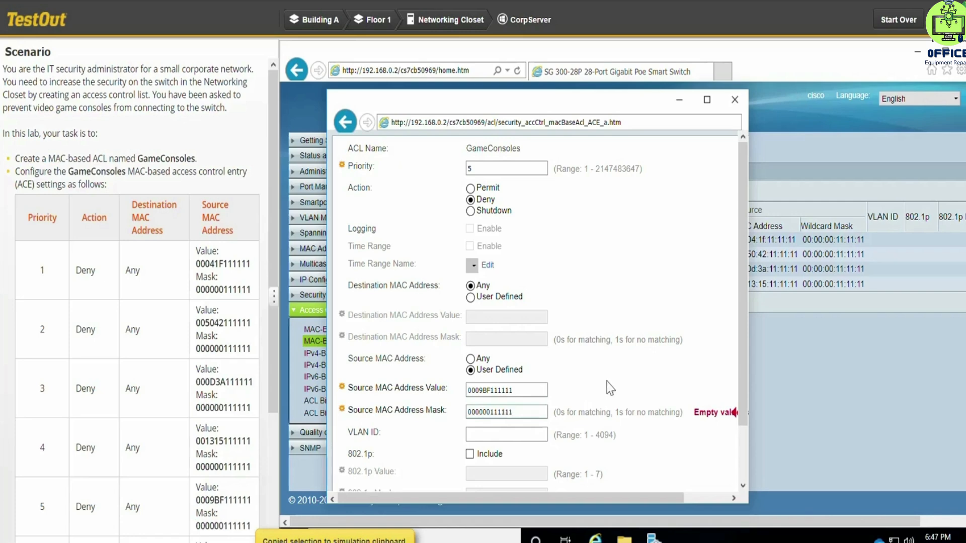
scroll(610, 386, "down", 3)
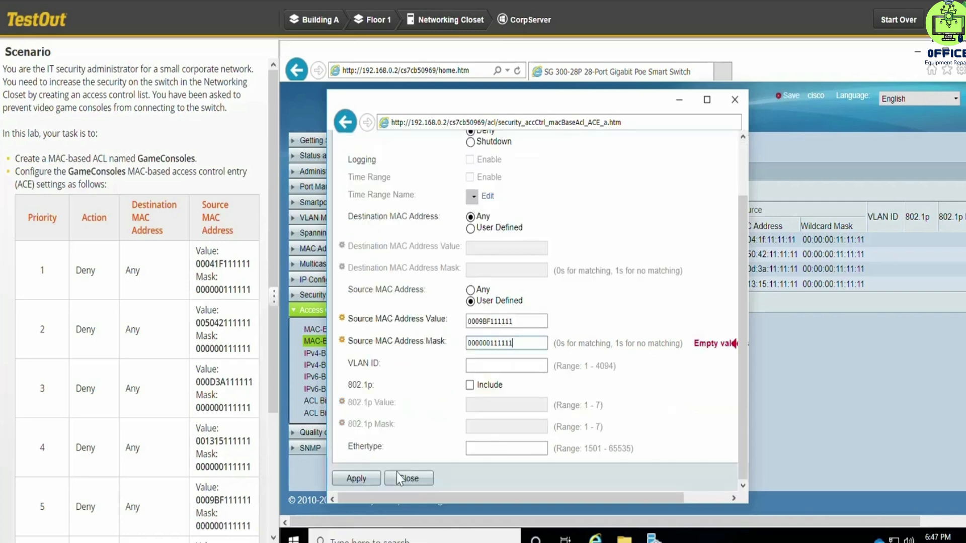
left_click(366, 482)
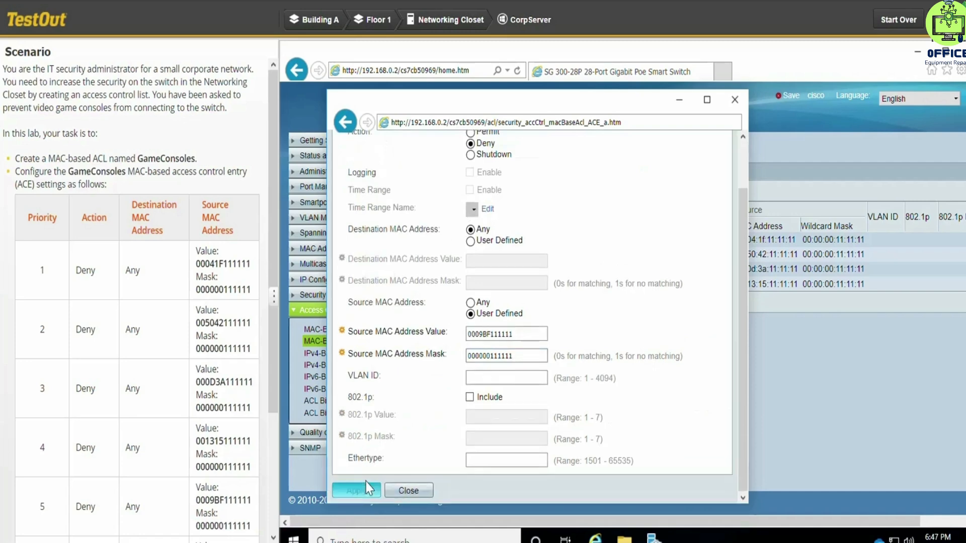
scroll(450, 441, "down", 2)
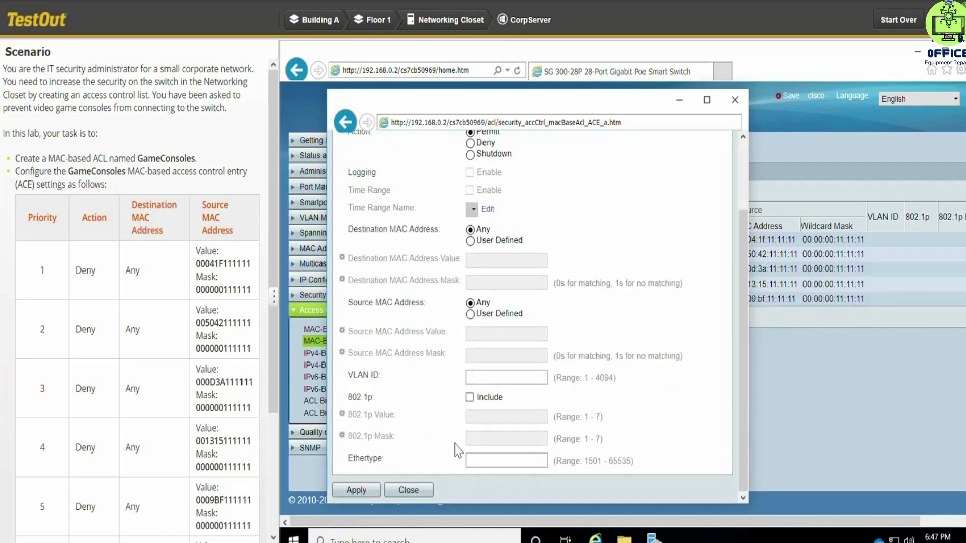
left_click(423, 491)
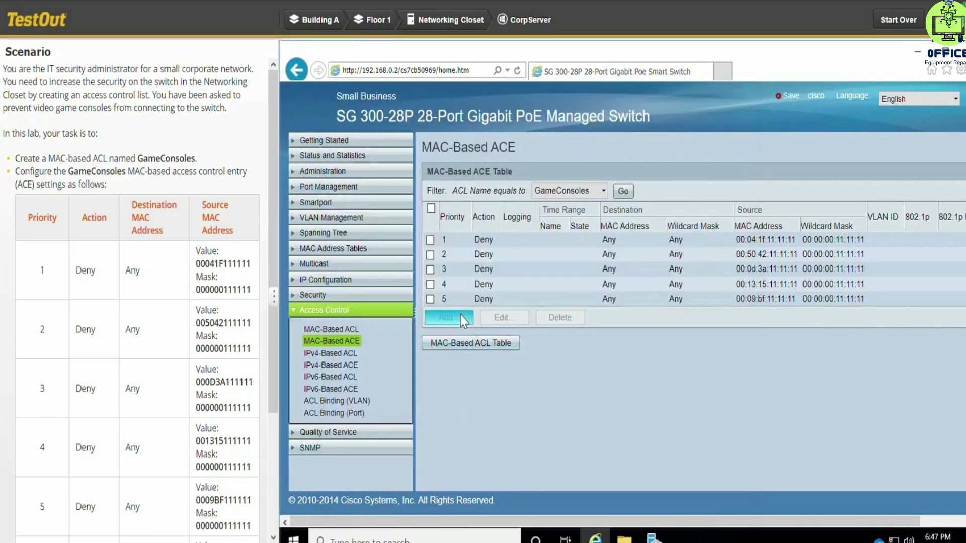
Start another GameConsoles ACE with priority 6, action Deny and a user-defined source MAC address.
left_click(446, 317)
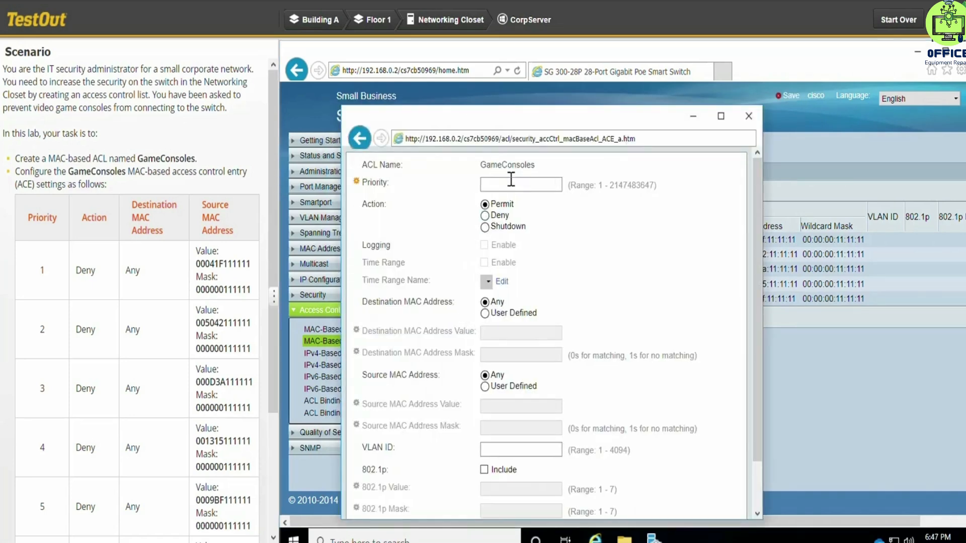
type("6")
left_click(485, 215)
left_click(485, 387)
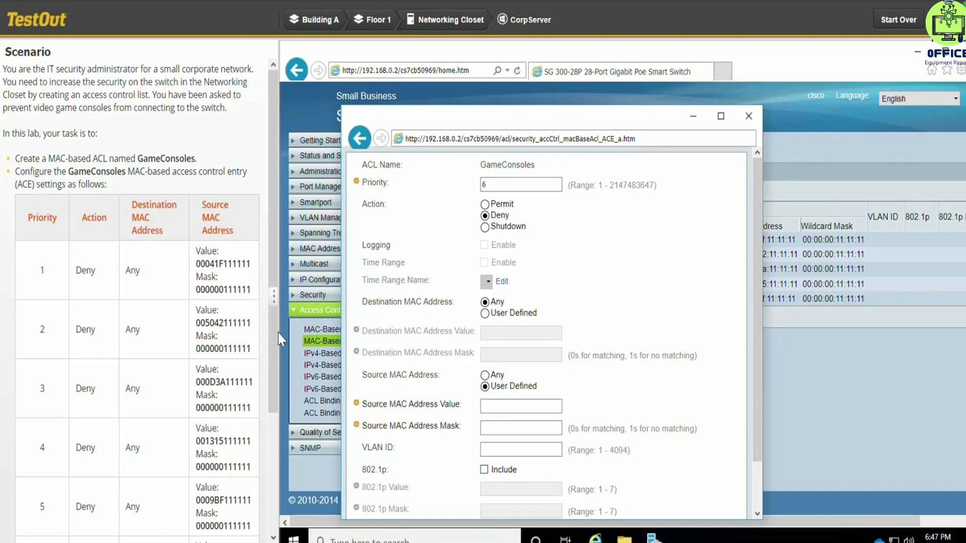
Set the priority 6 entry's source MAC address value to 00125A111111, as given in the scenario.
left_click_drag(272, 337, 267, 455)
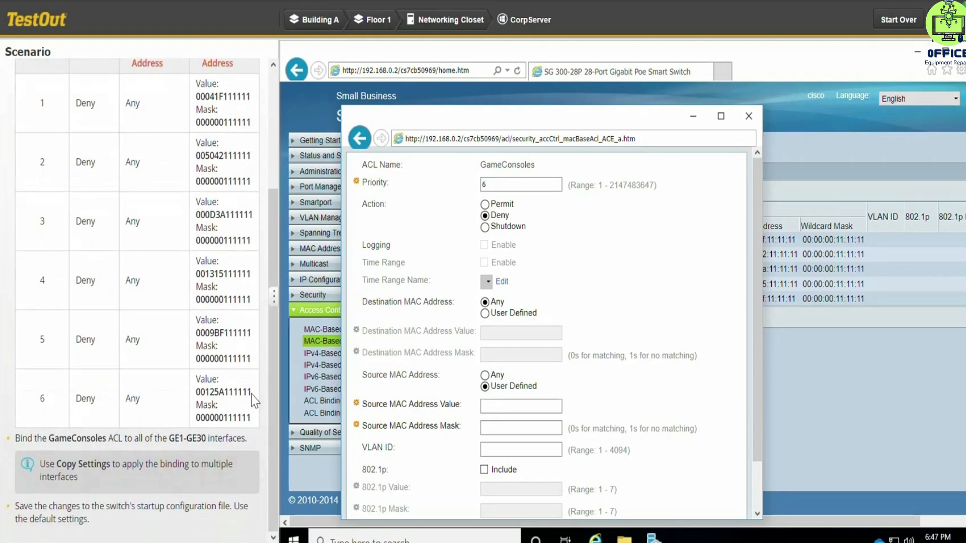
left_click_drag(252, 396, 198, 397)
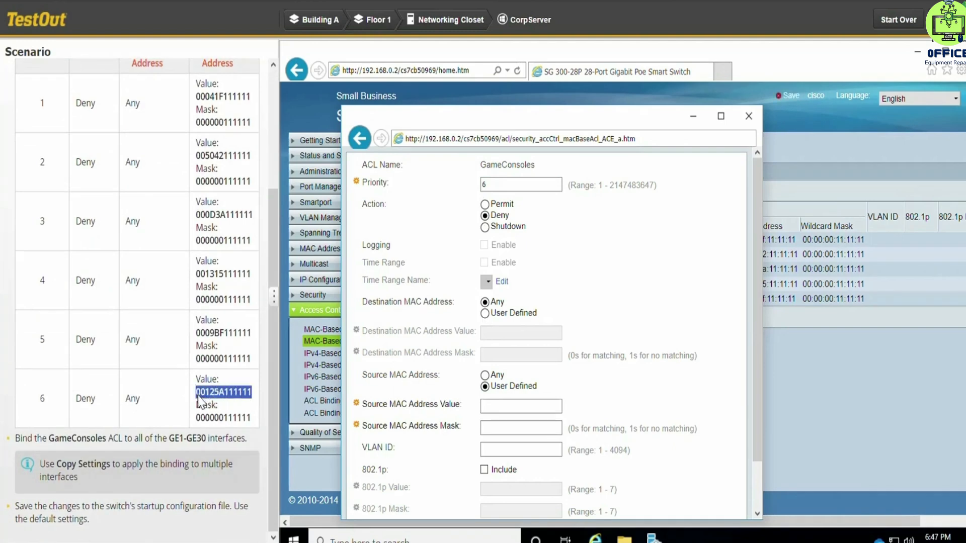
key("ctrl+c")
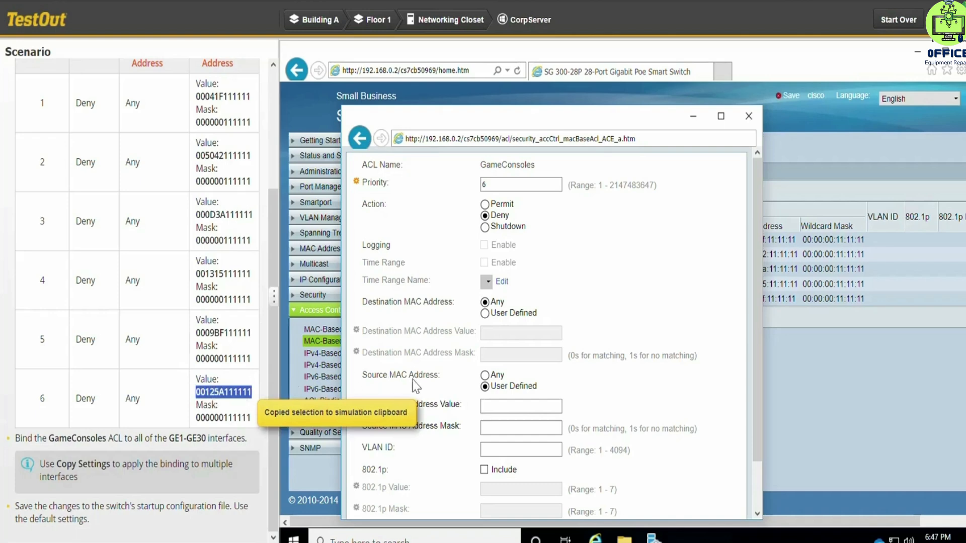
left_click(494, 403)
key("ctrl+v")
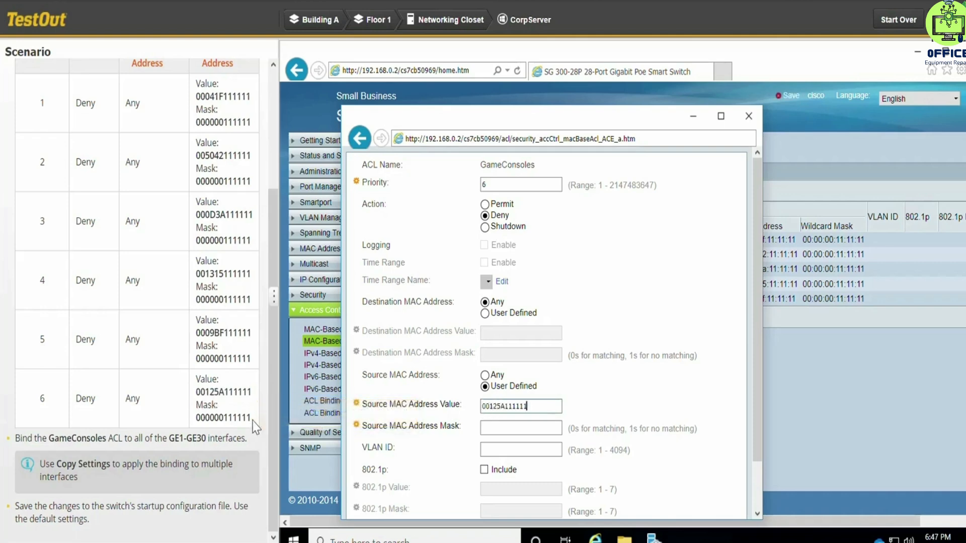
left_click_drag(252, 418, 195, 421)
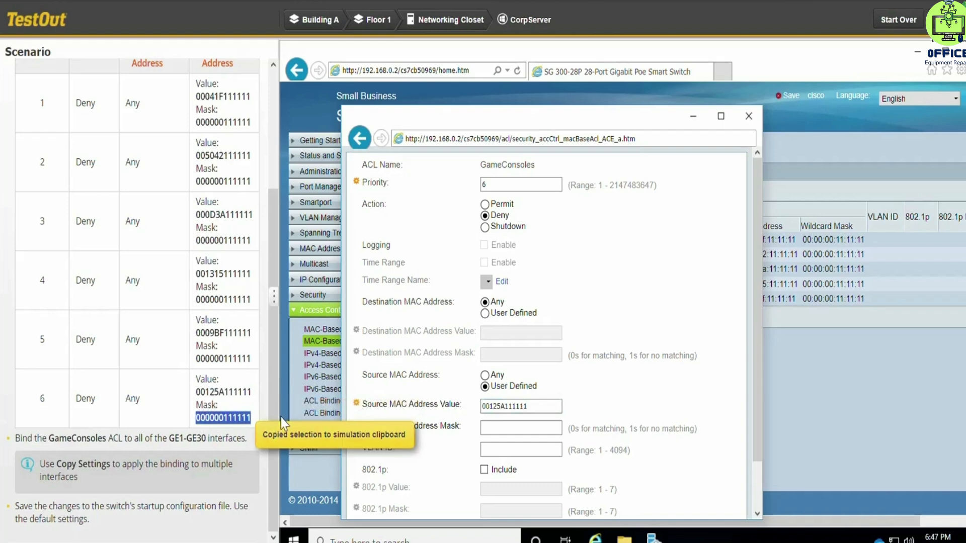
left_click(496, 424)
key("ctrl+v")
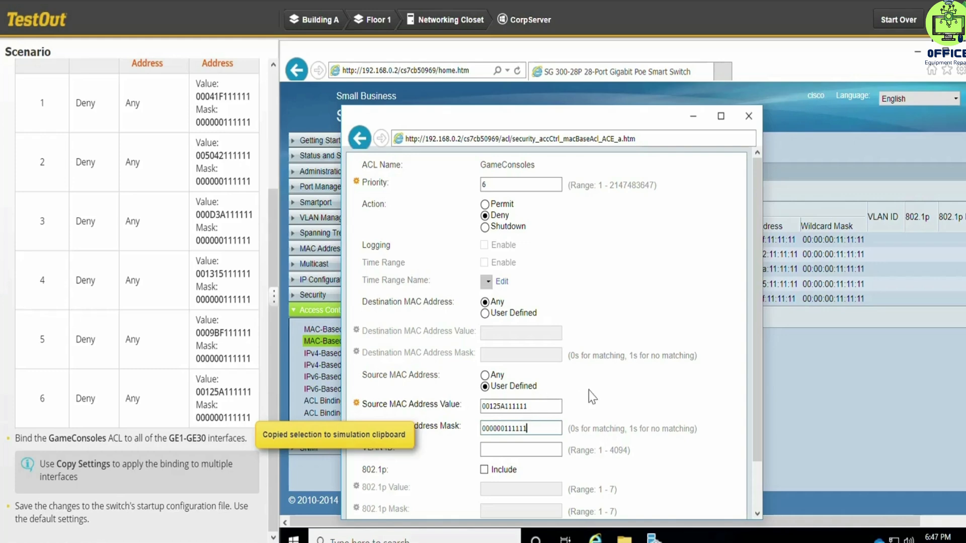
scroll(591, 400, "down", 2)
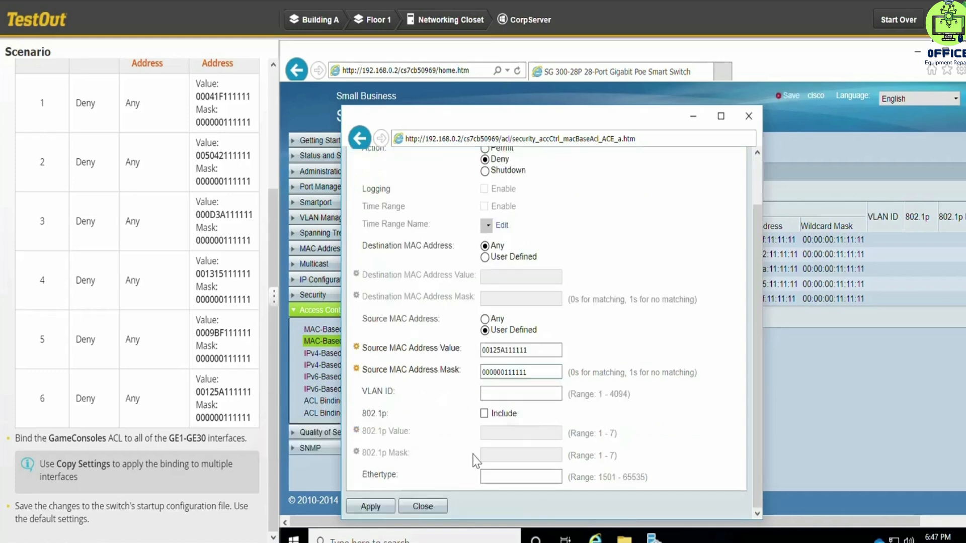
left_click(386, 507)
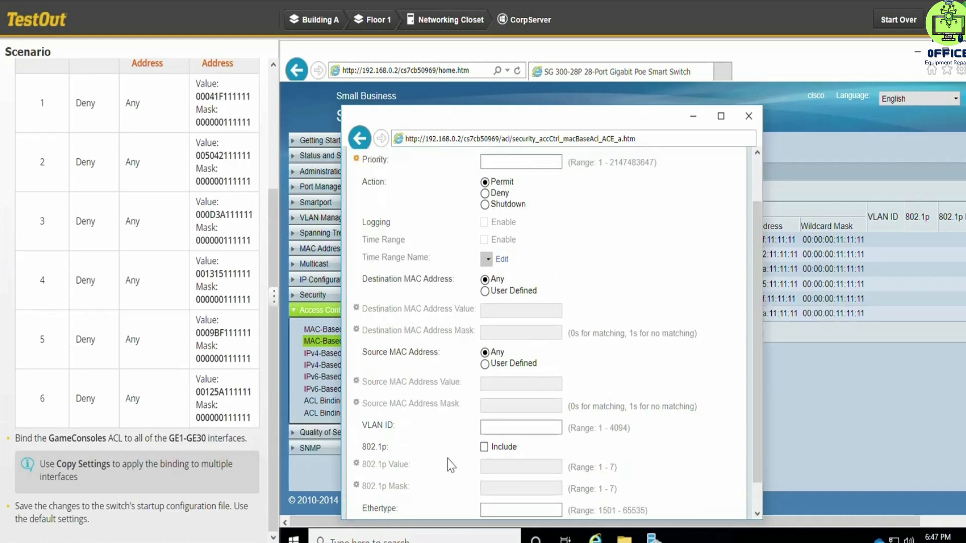
scroll(432, 475, "down", 1)
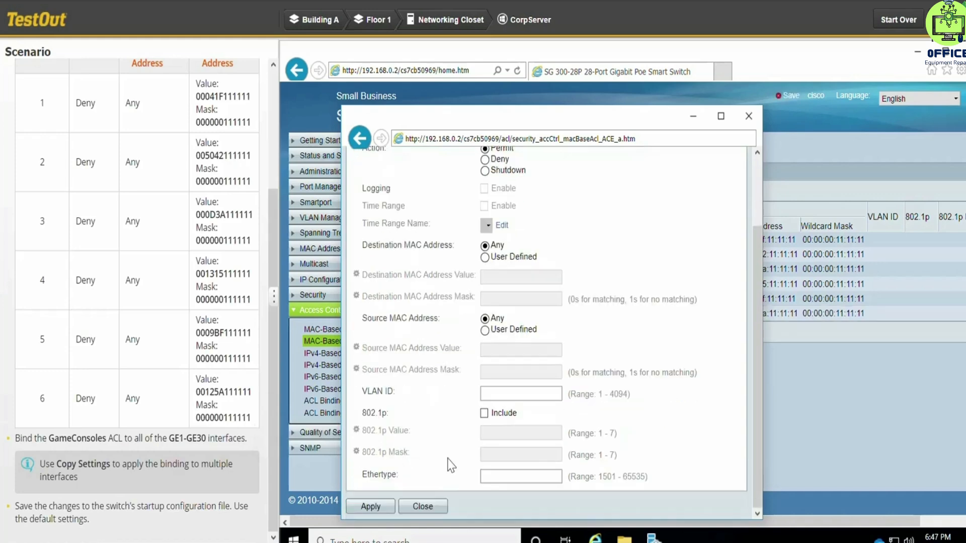
left_click(436, 505)
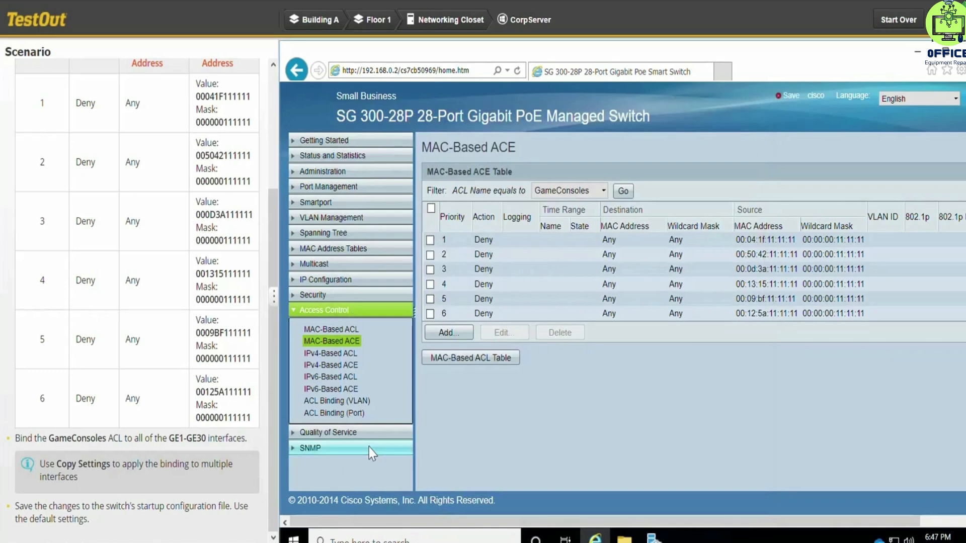
Bind the GameConsoles MAC-based ACL to port GE1 in the port ACL bindings and apply it.
left_click(346, 417)
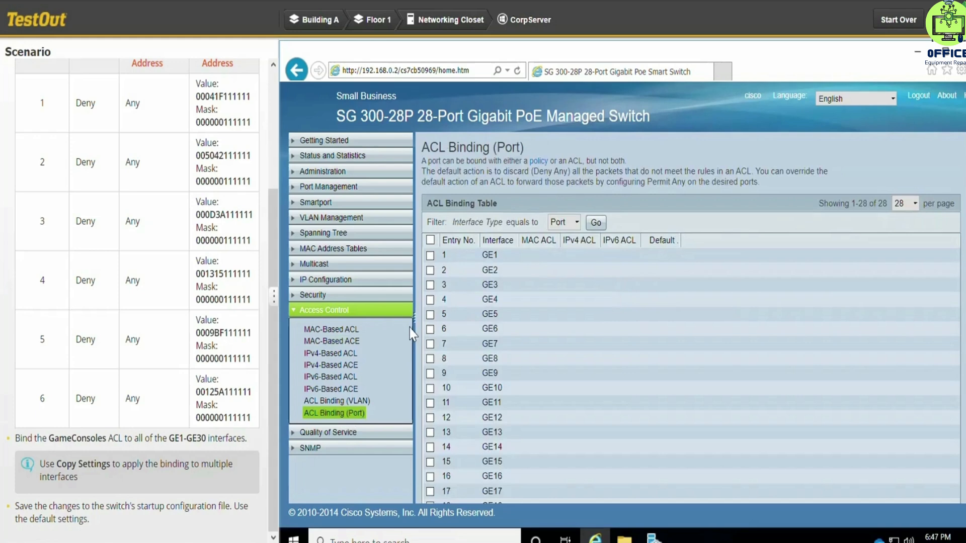
left_click(431, 256)
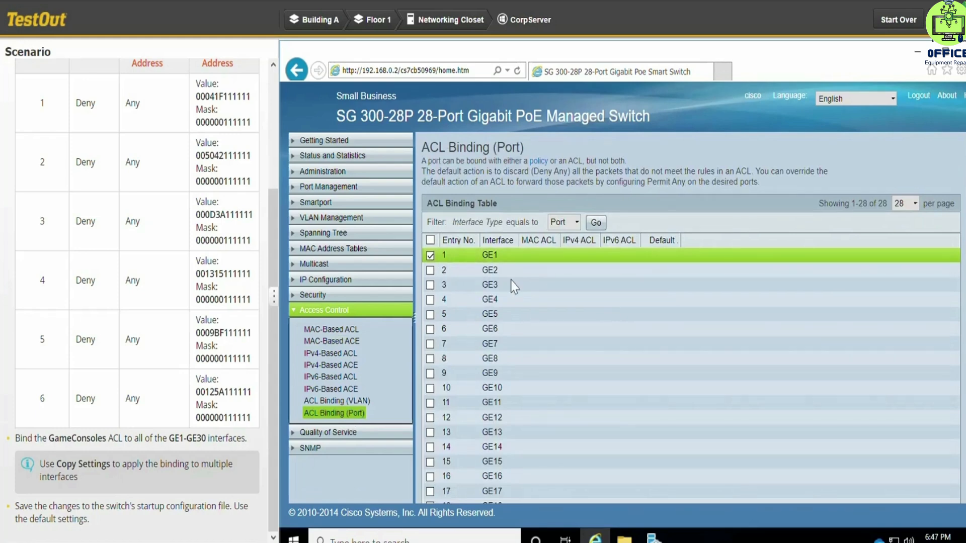
scroll(534, 317, "down", 4)
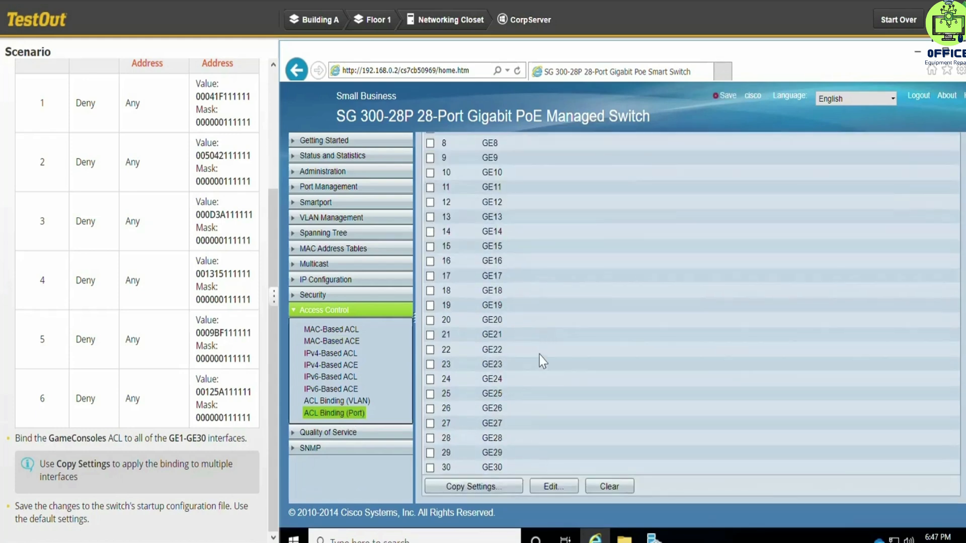
left_click(555, 487)
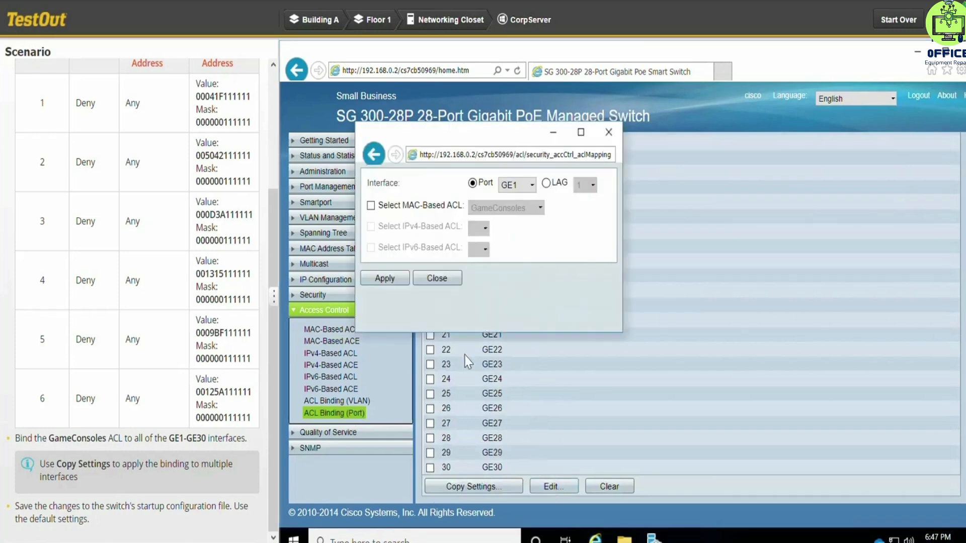
left_click(371, 210)
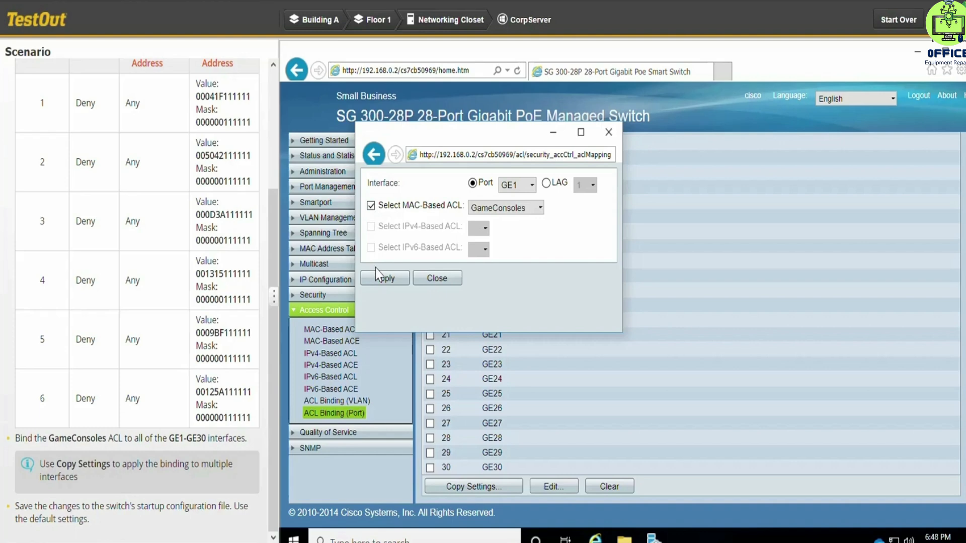
left_click(385, 280)
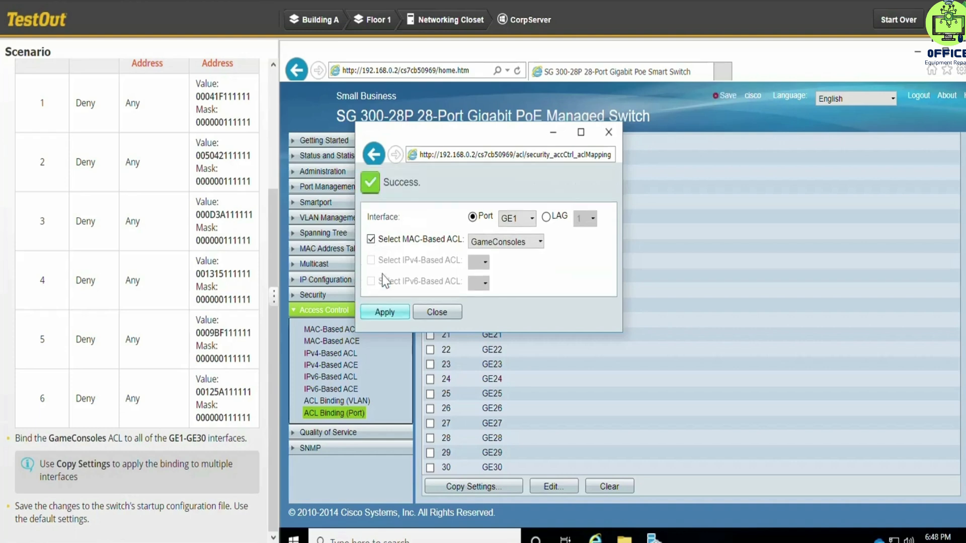
left_click(441, 313)
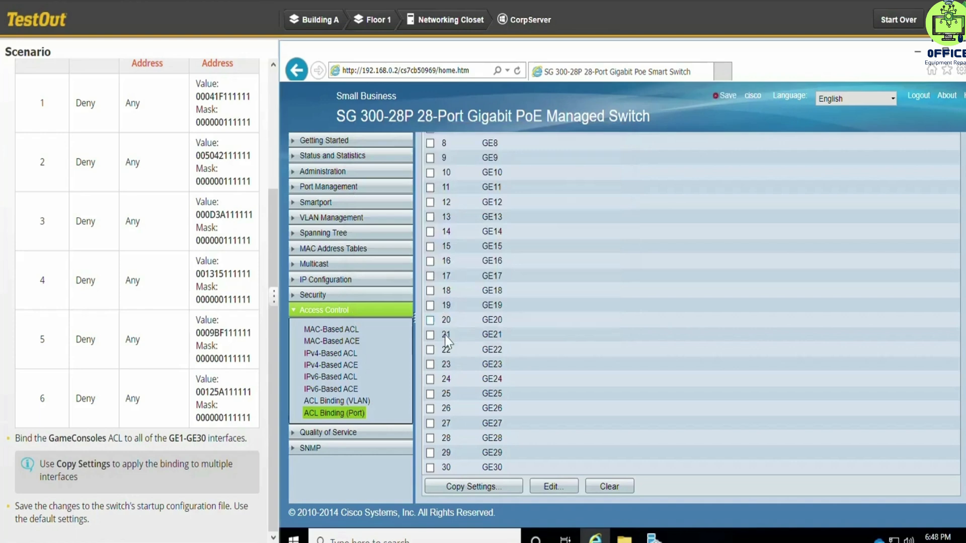
Copy the ACL binding settings from GE1 to entries 2-30.
left_click(473, 486)
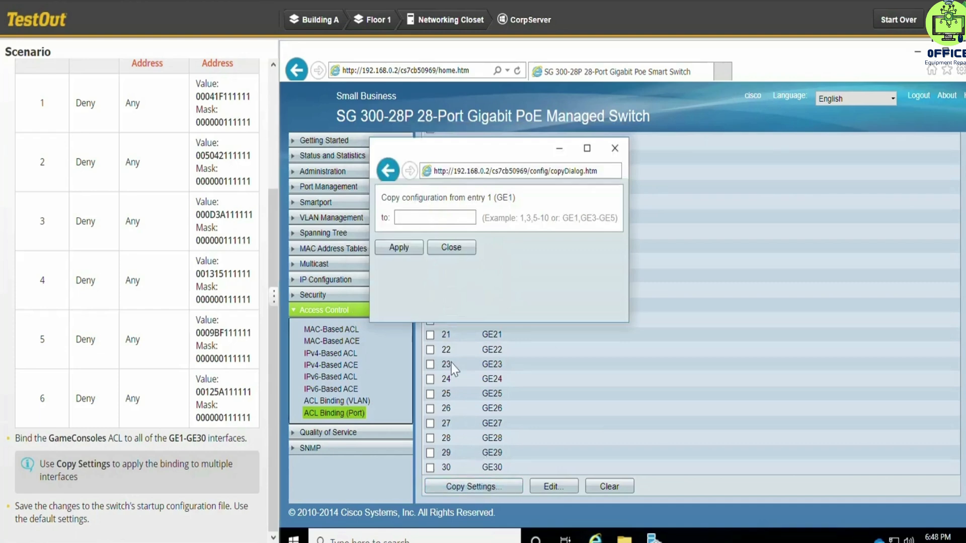
left_click(438, 219)
type("2-30")
left_click(418, 250)
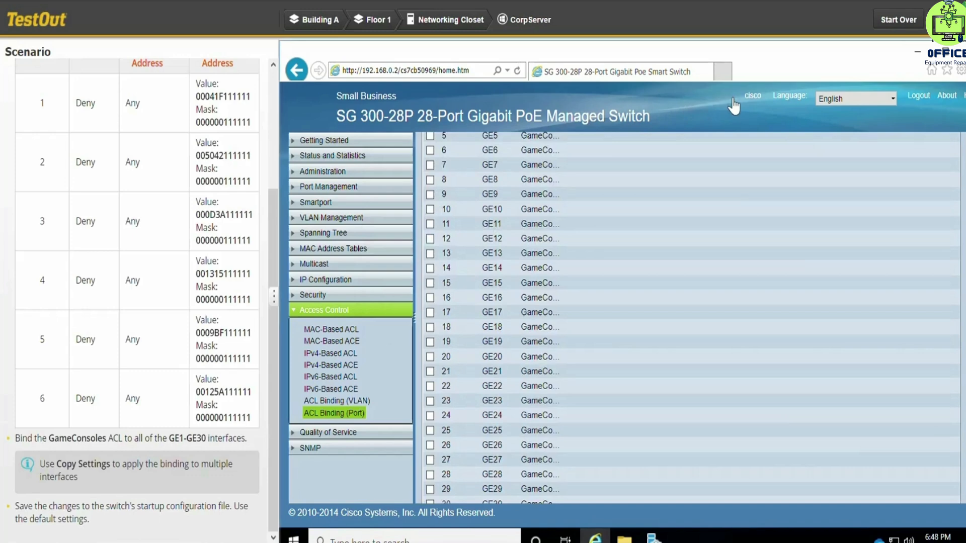
Copy the running configuration to the startup configuration with the default settings, then submit the lab for scoring.
left_click(732, 103)
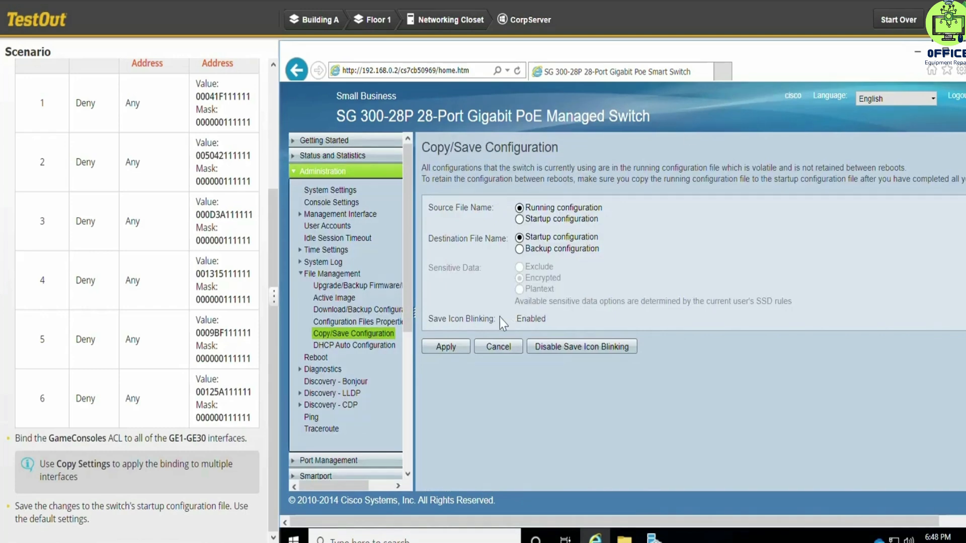
left_click(448, 352)
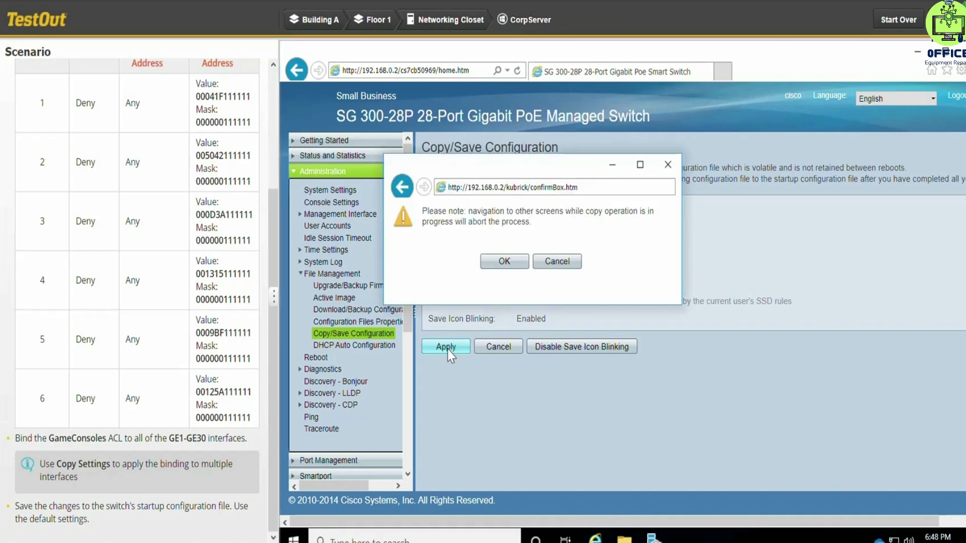
left_click(505, 262)
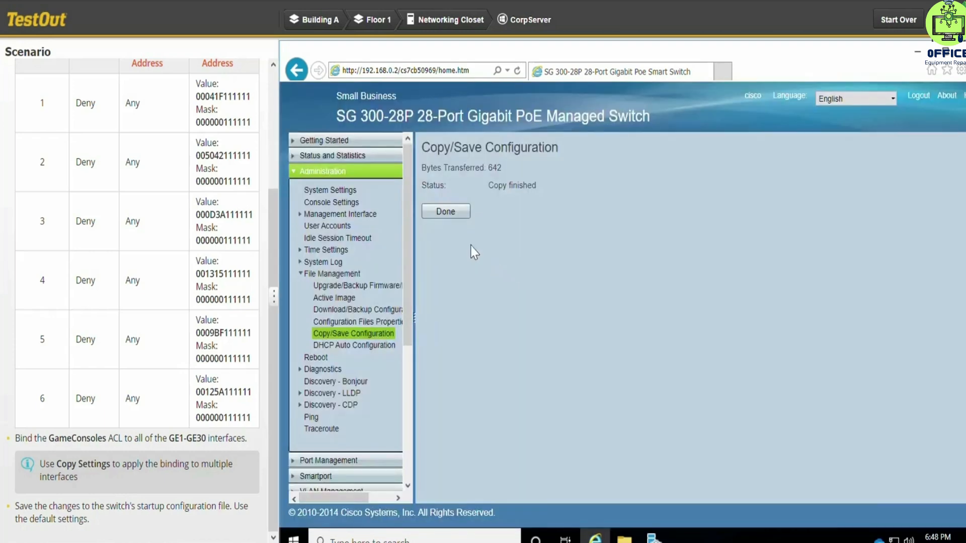
left_click(453, 221)
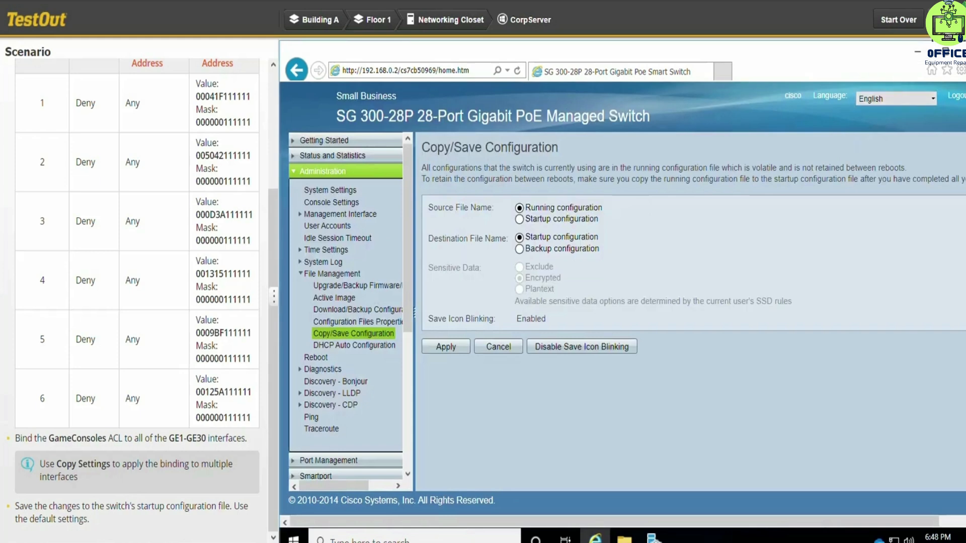
left_click(949, 20)
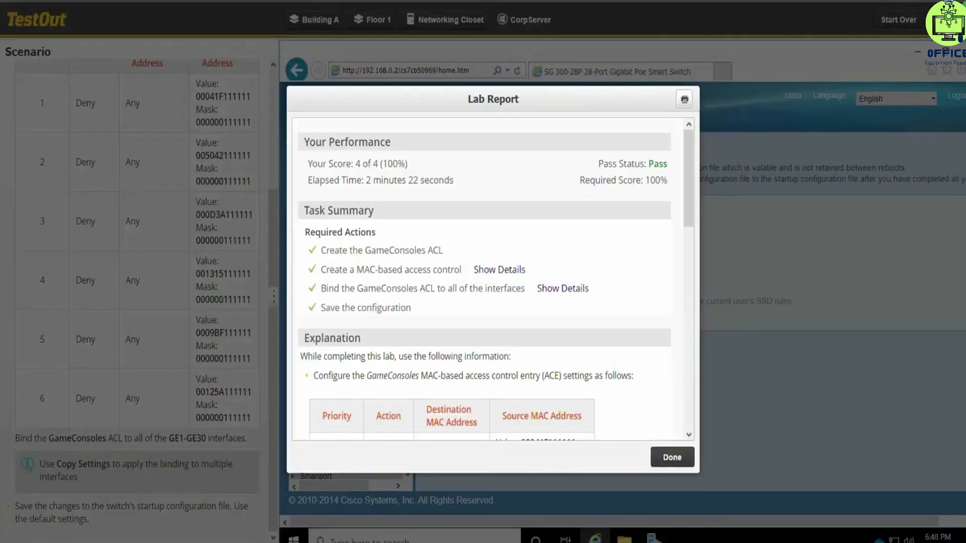